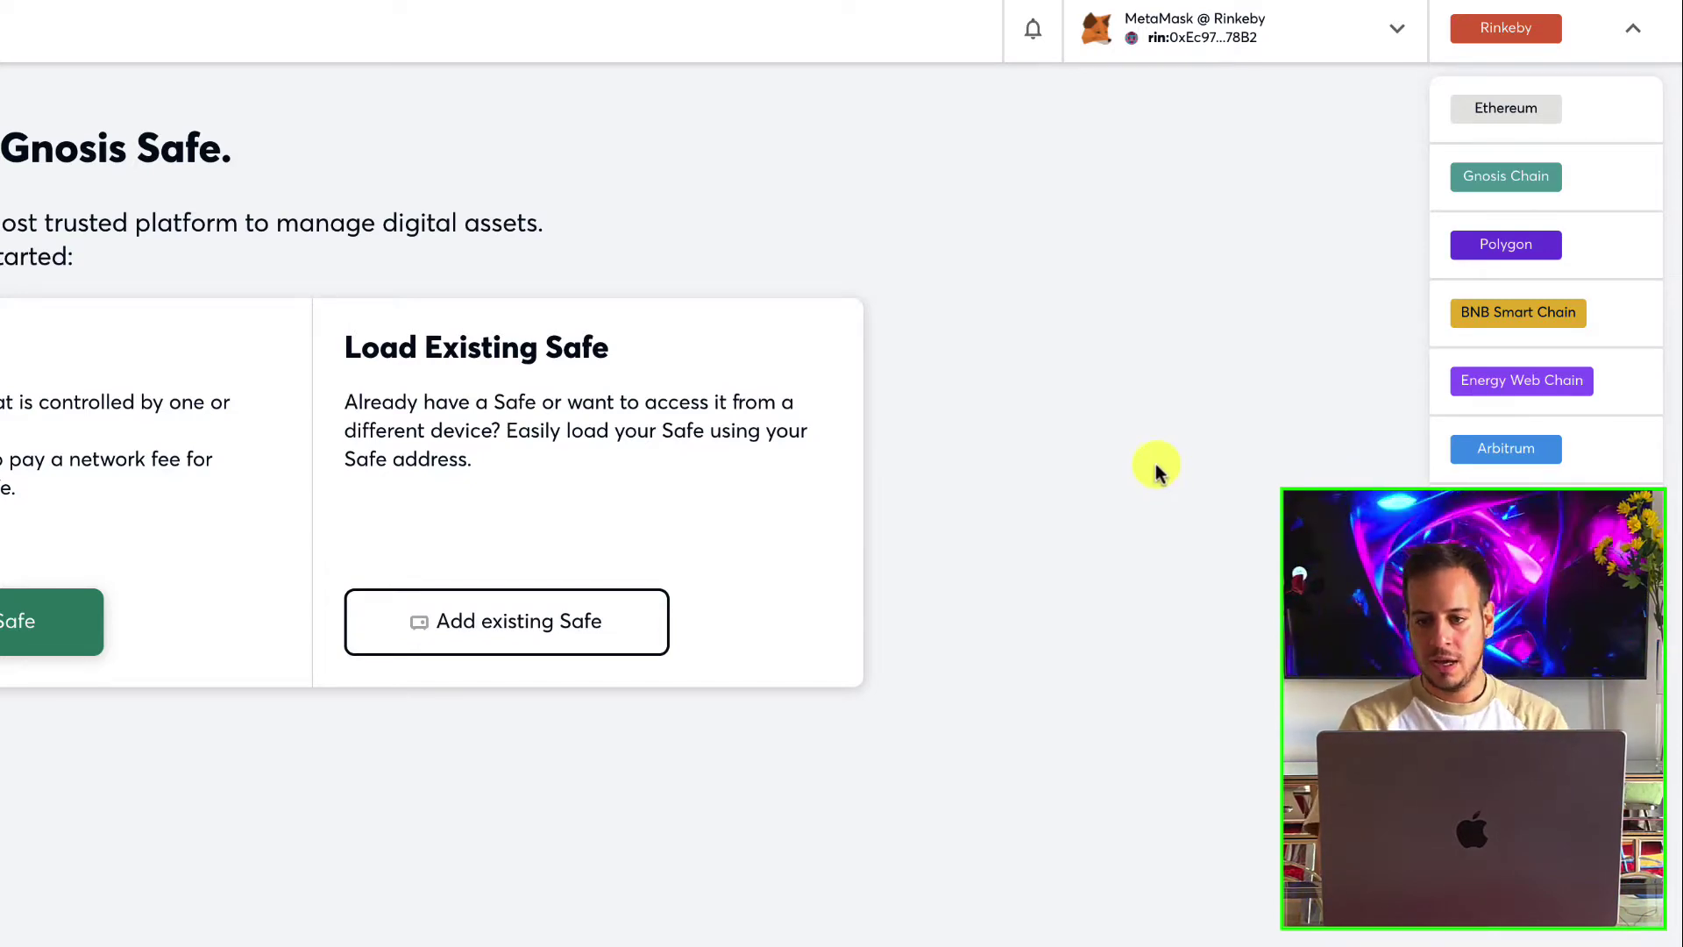
- Dismiss the network dropdown and briefly highlight the app's web address
{"action": "left_click", "coordinate": [1270, 263]}
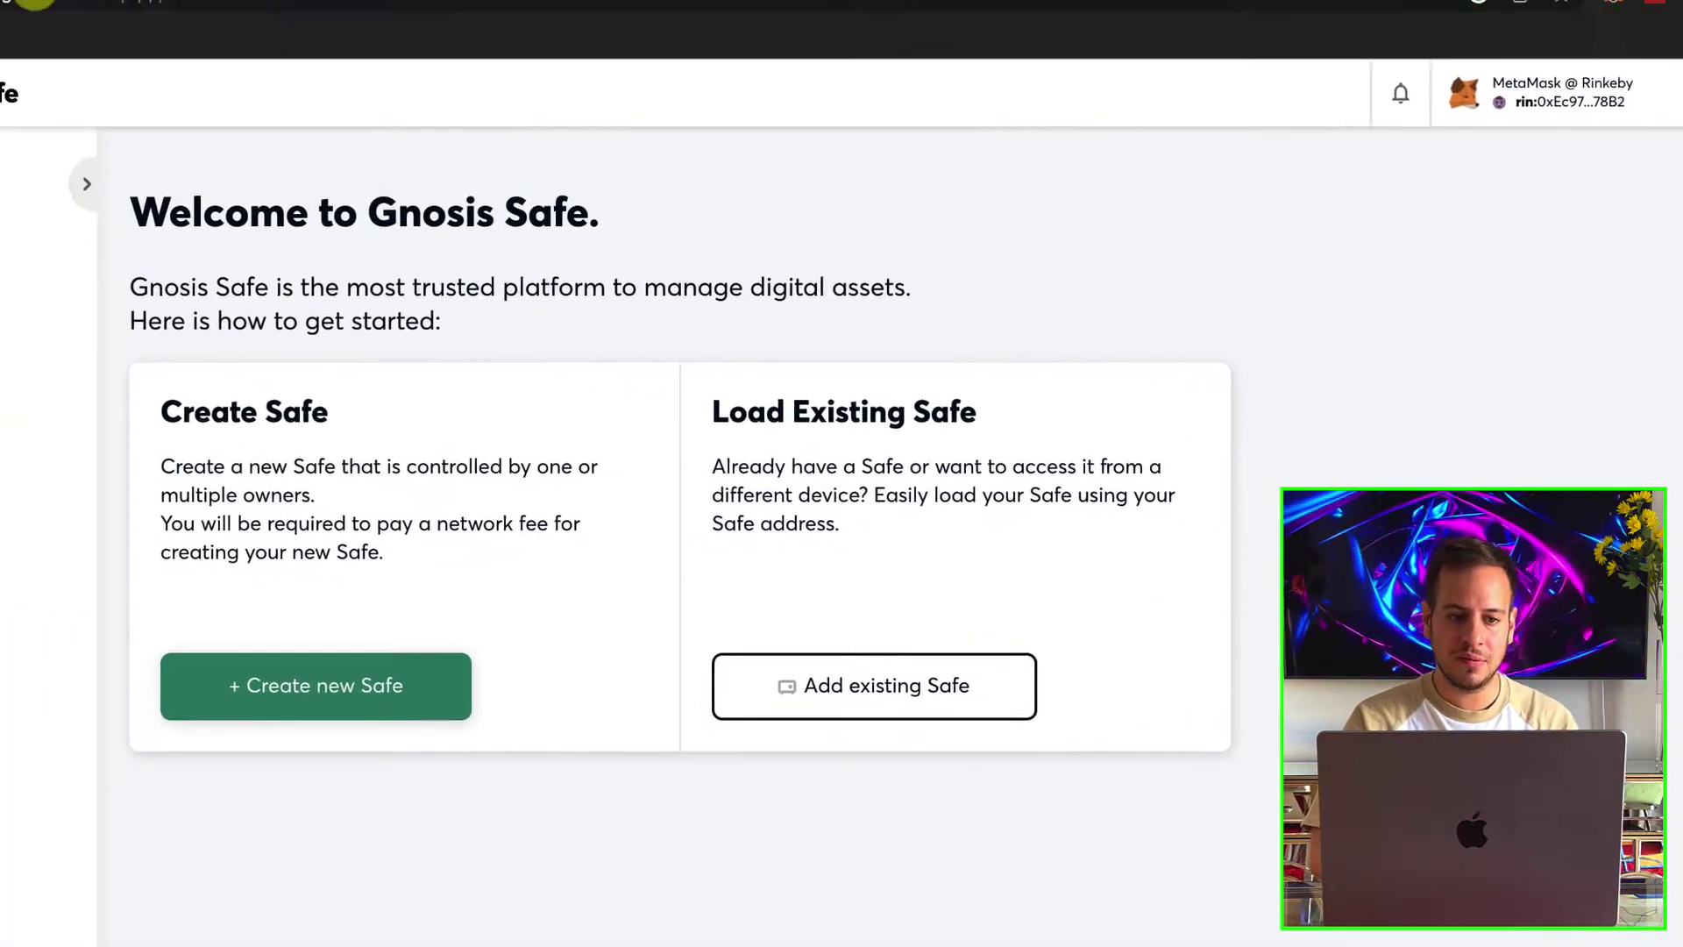
{"action": "left_click_drag", "start_coordinate": [0, 0], "coordinate": [0, 0]}
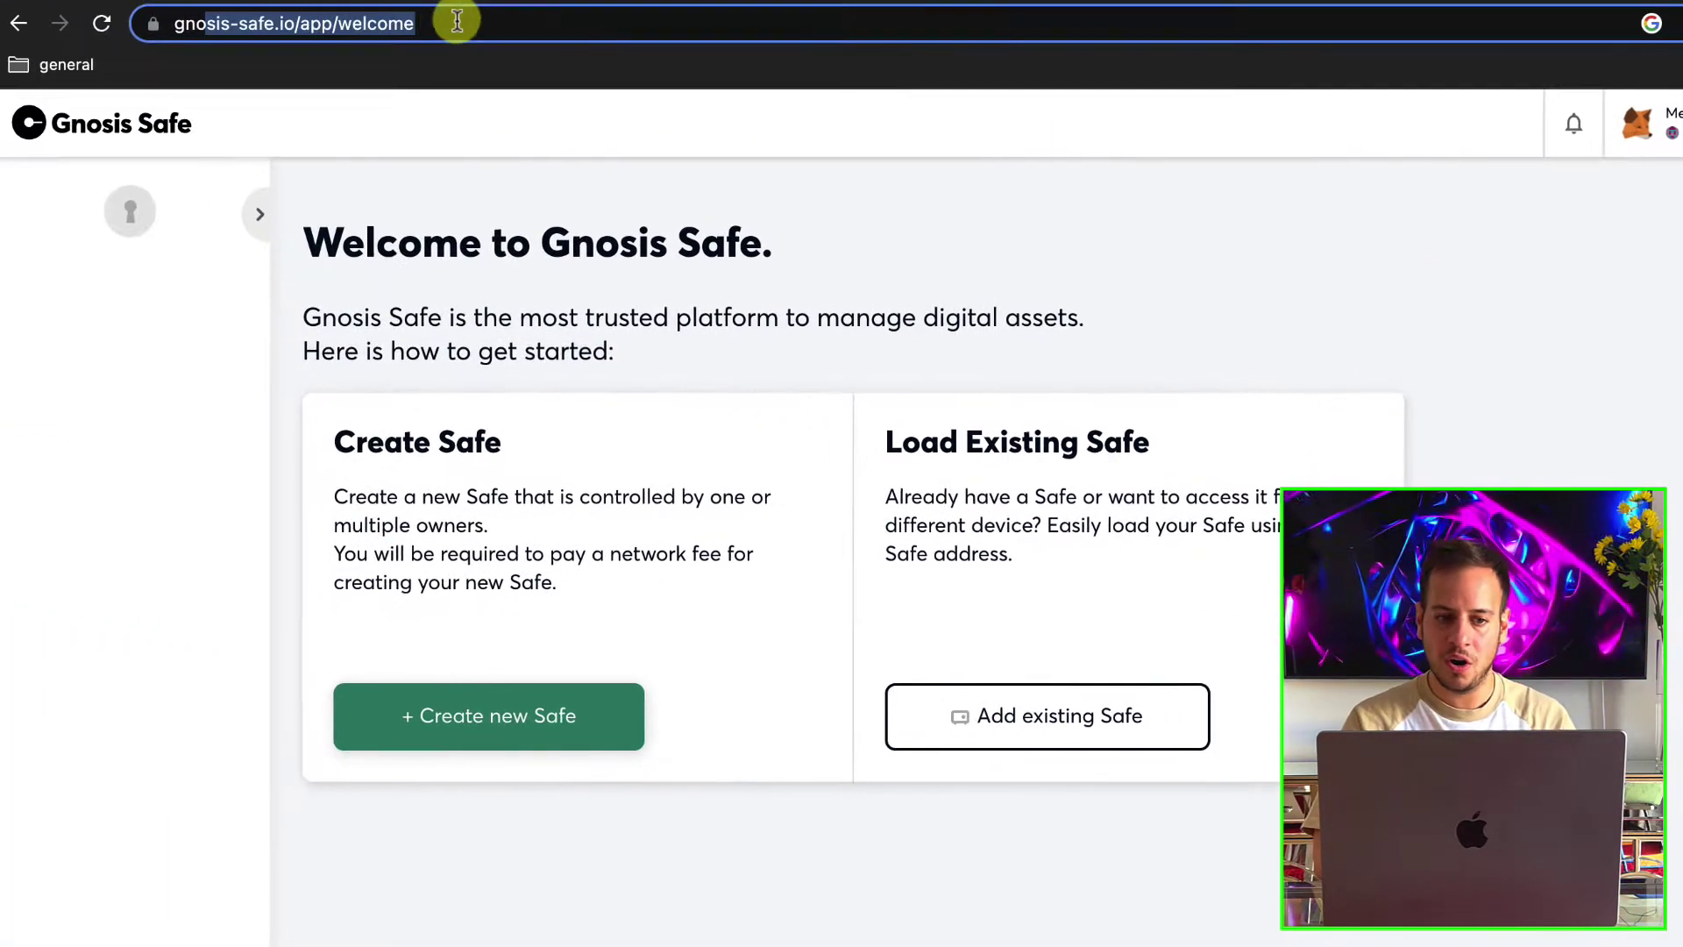
{"action": "left_click", "coordinate": [429, 250]}
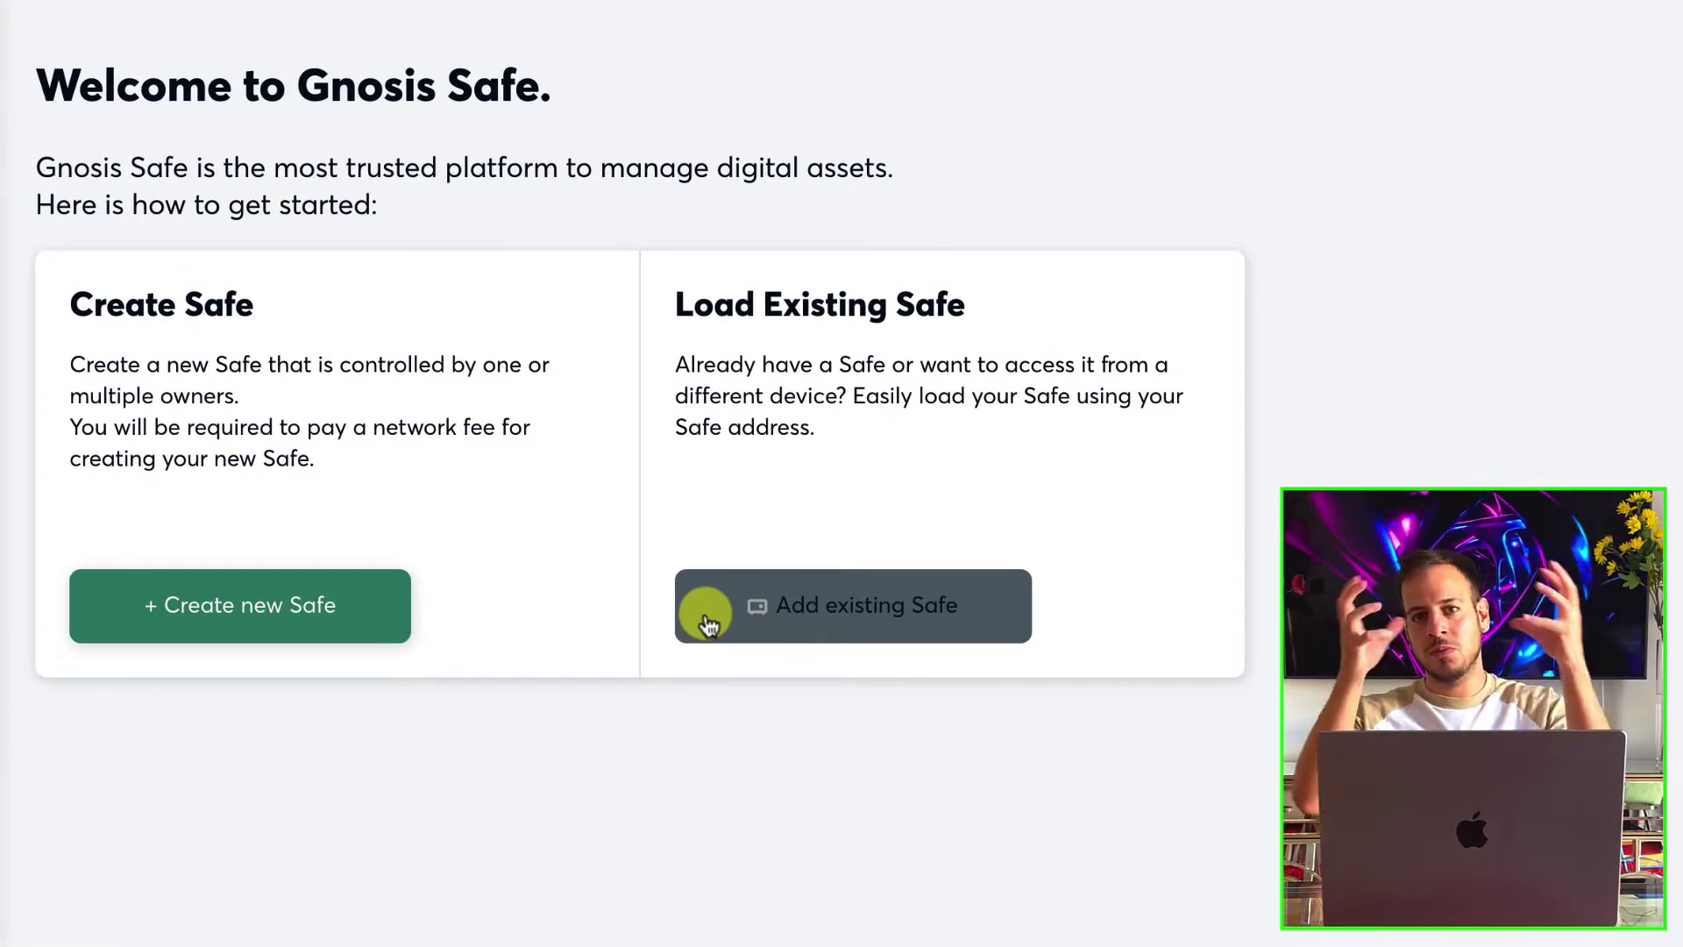
- Start a new Rinkeby Safe and enter 'Joh' in the Safe name field
{"action": "left_click", "coordinate": [150, 601]}
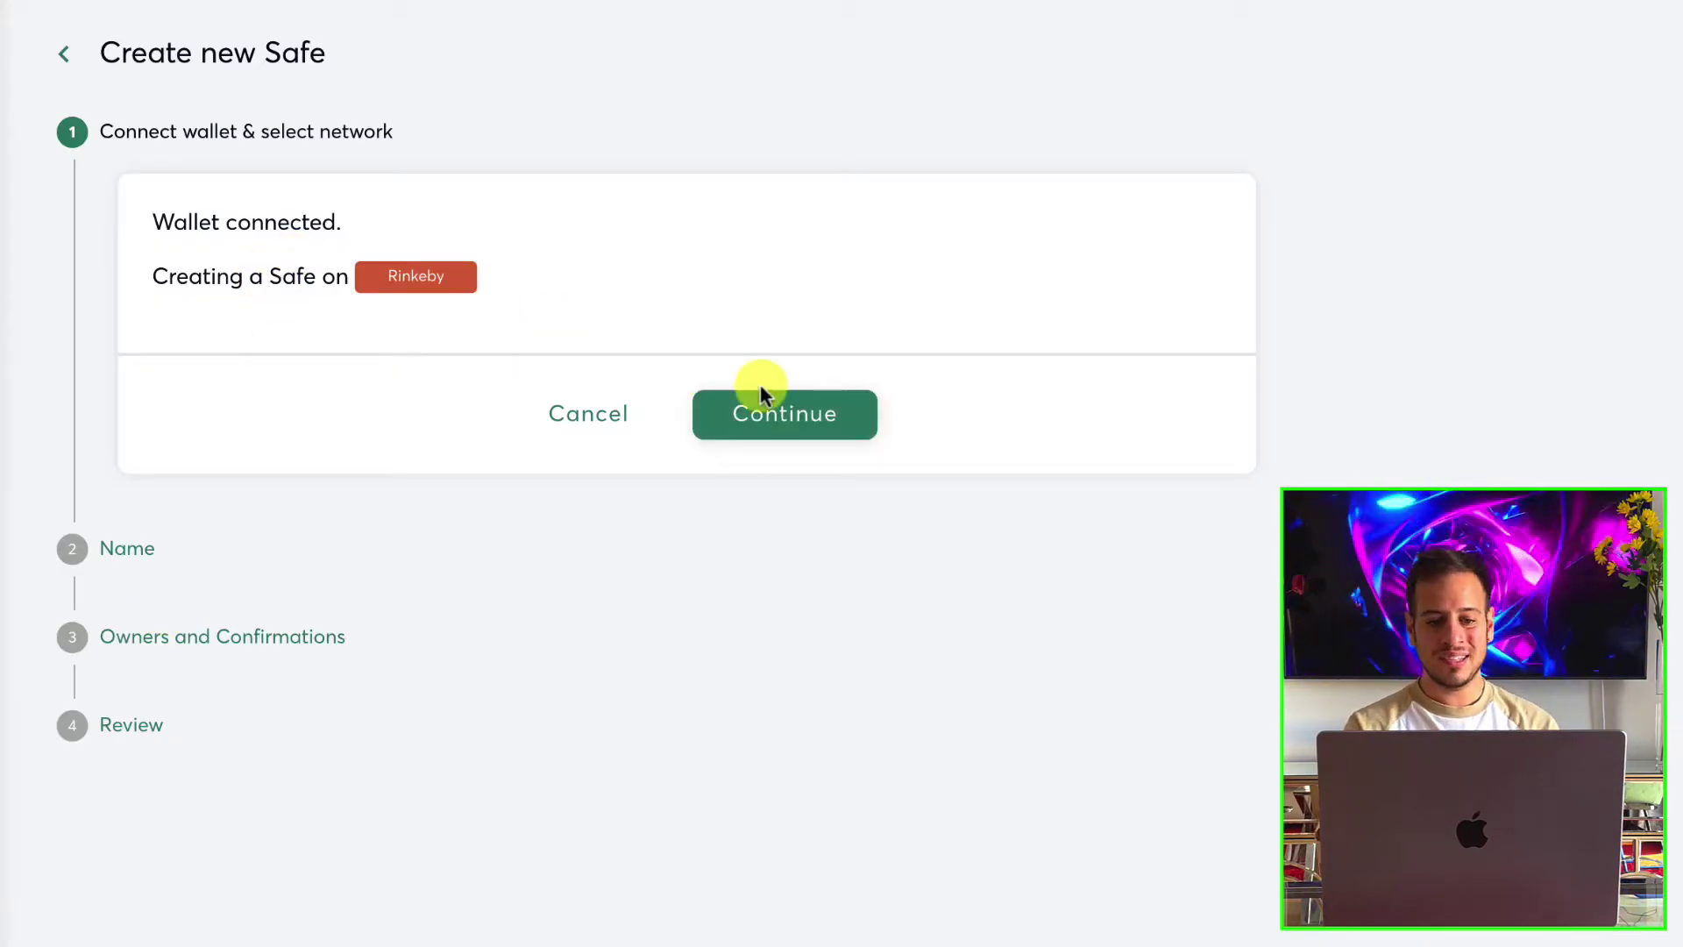
{"action": "left_click", "coordinate": [761, 424]}
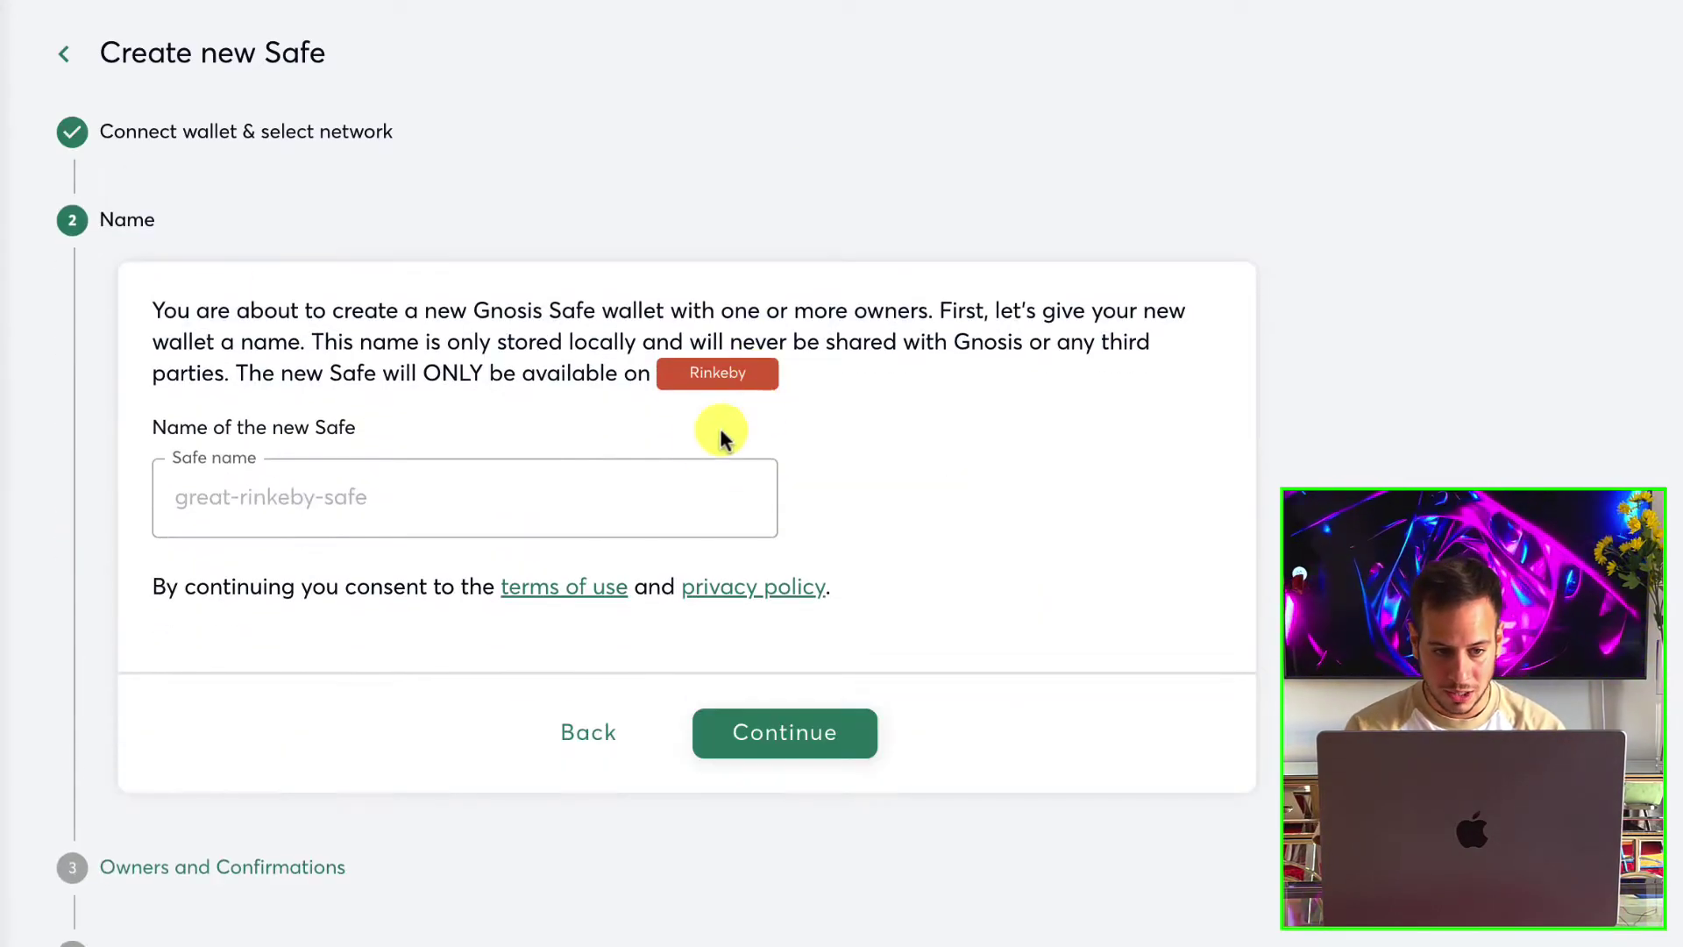
{"action": "left_click", "coordinate": [628, 507]}
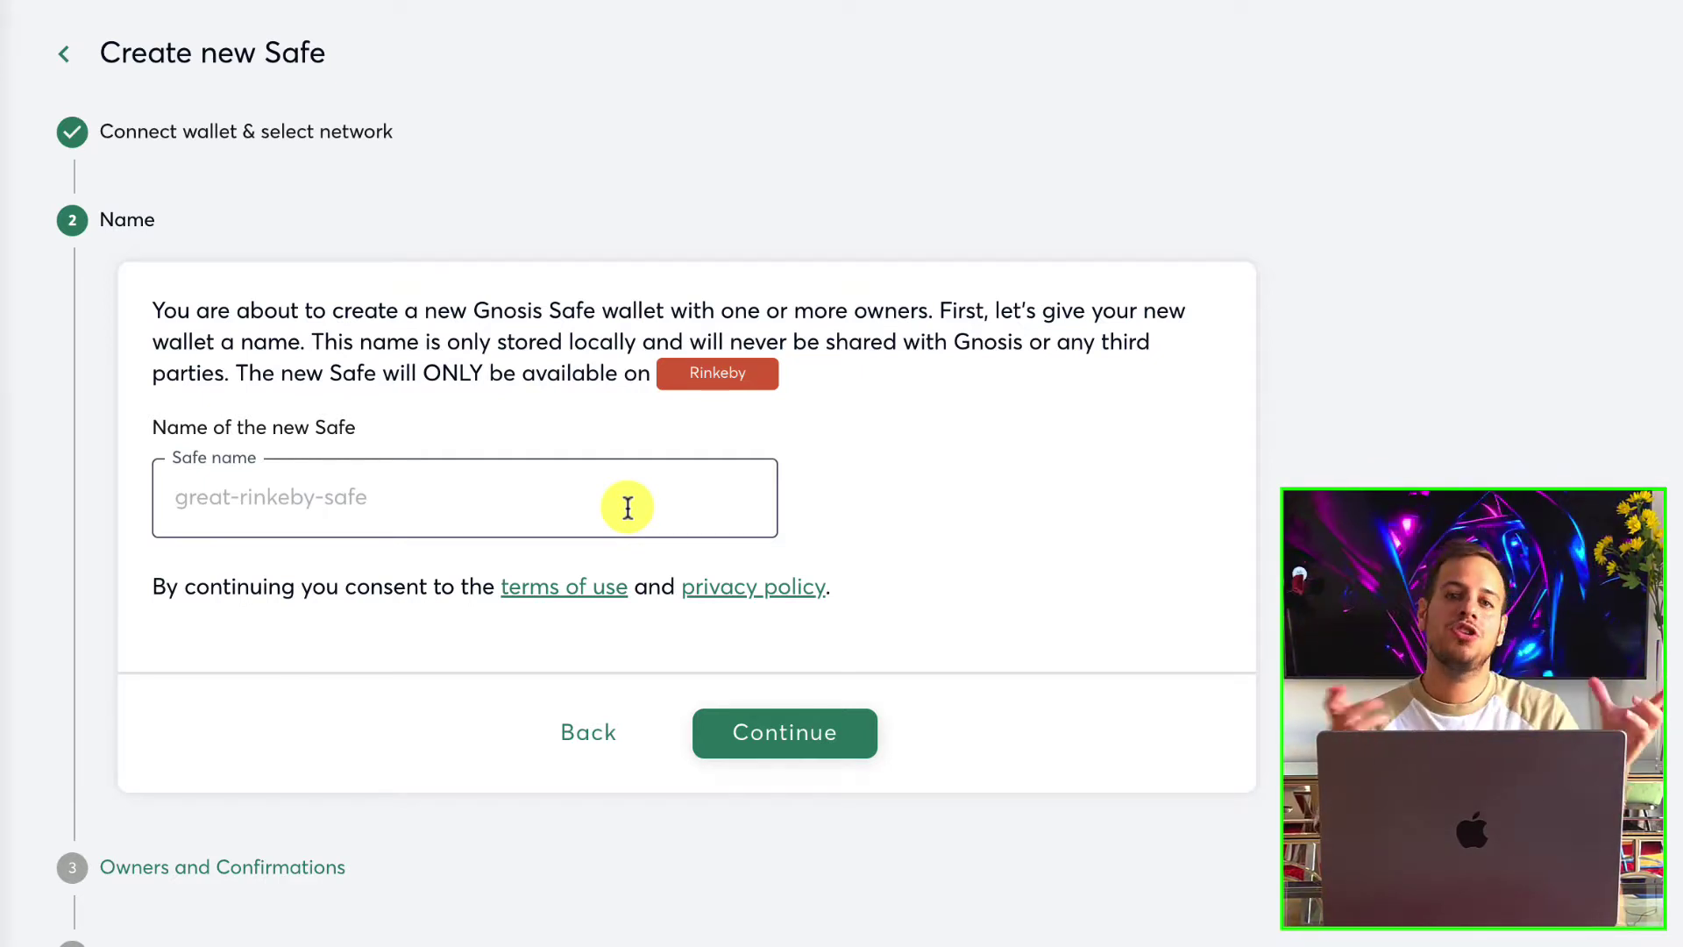
{"action": "type", "text": "j"}
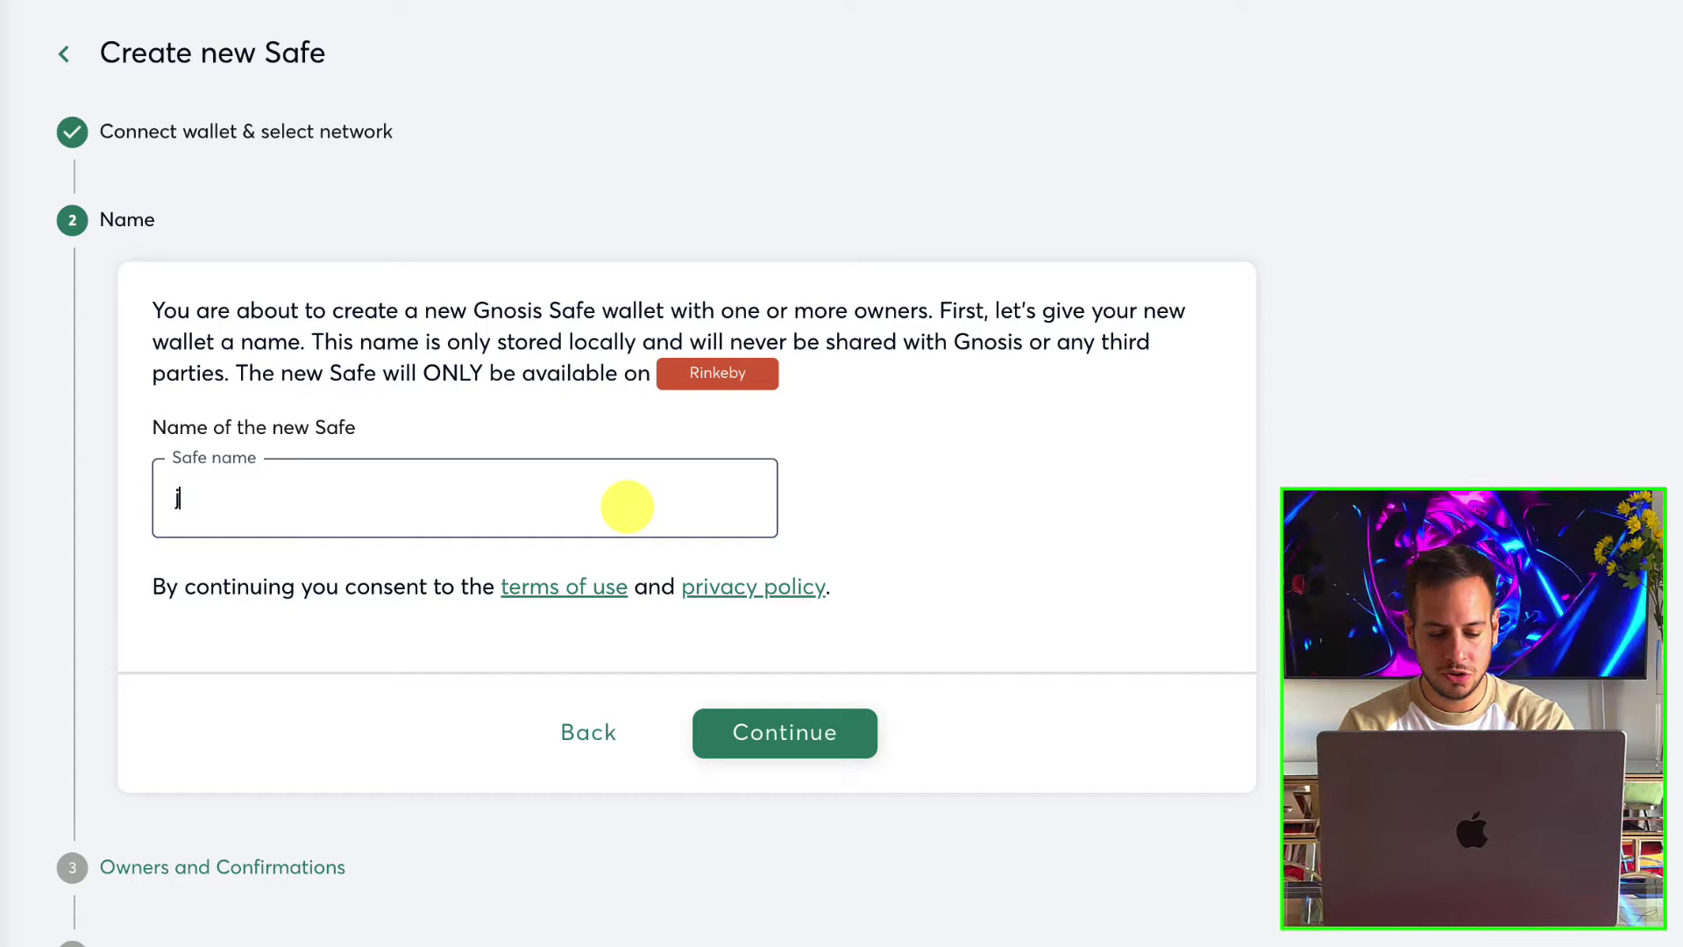
{"action": "type", "text": "ohnny"}
{"action": "key", "text": "super+a"}
{"action": "type", "text": "Joh"}
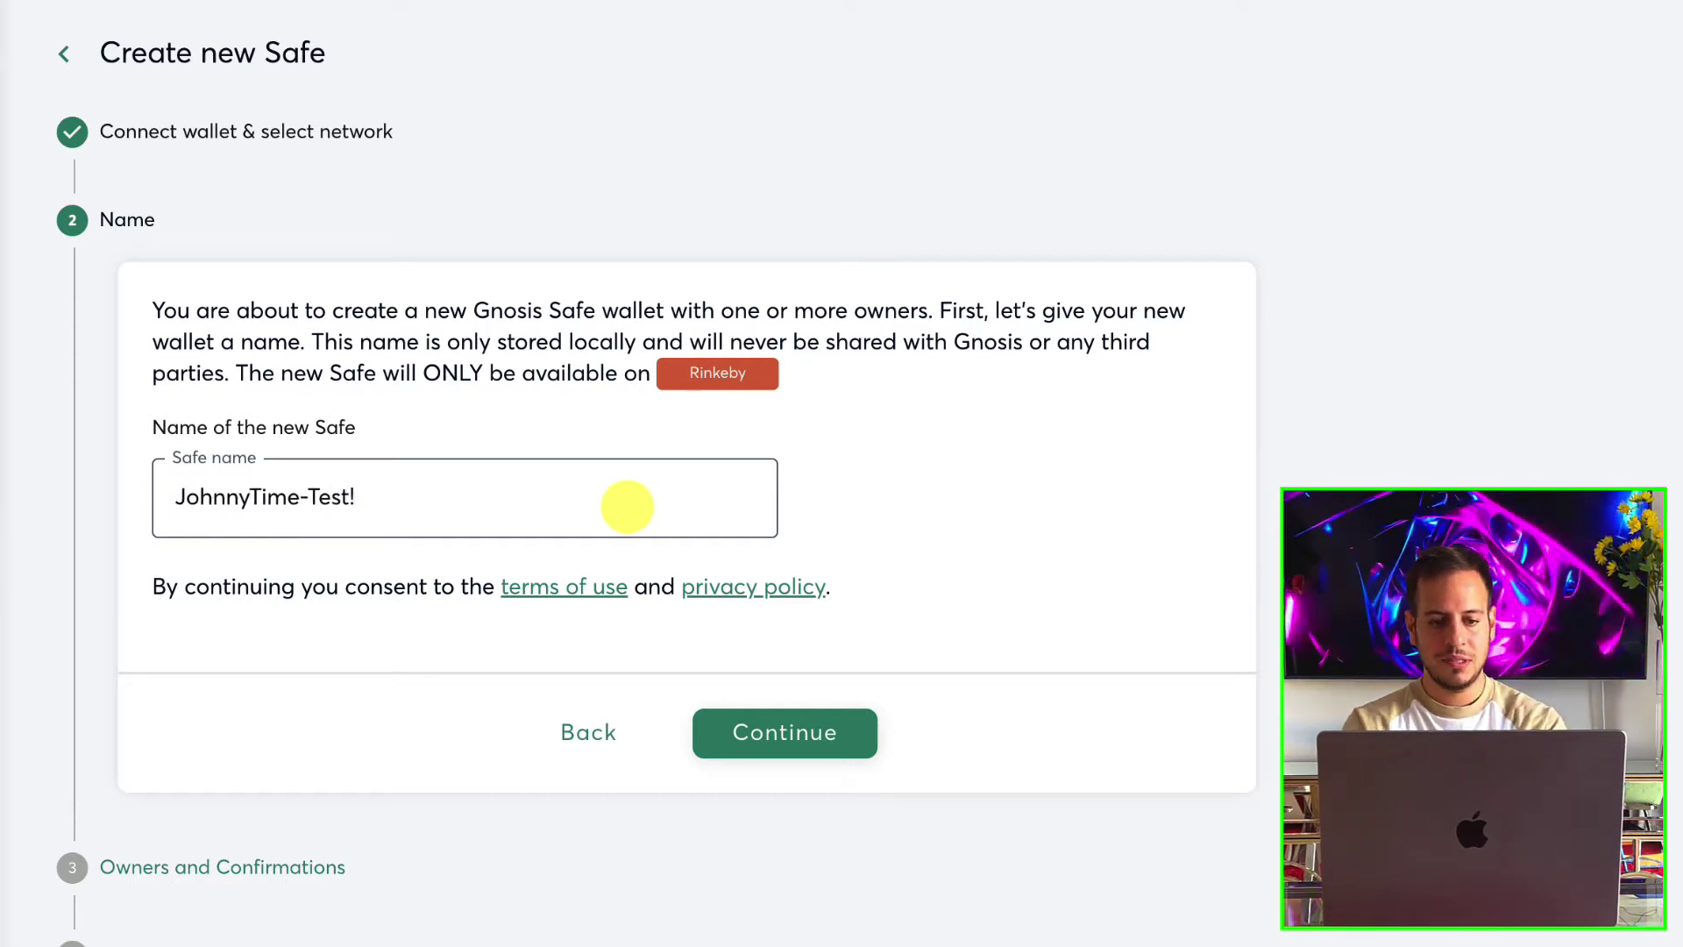
- Advance to the owners step and inspect the prefilled first owner's address
{"action": "left_click", "coordinate": [833, 753]}
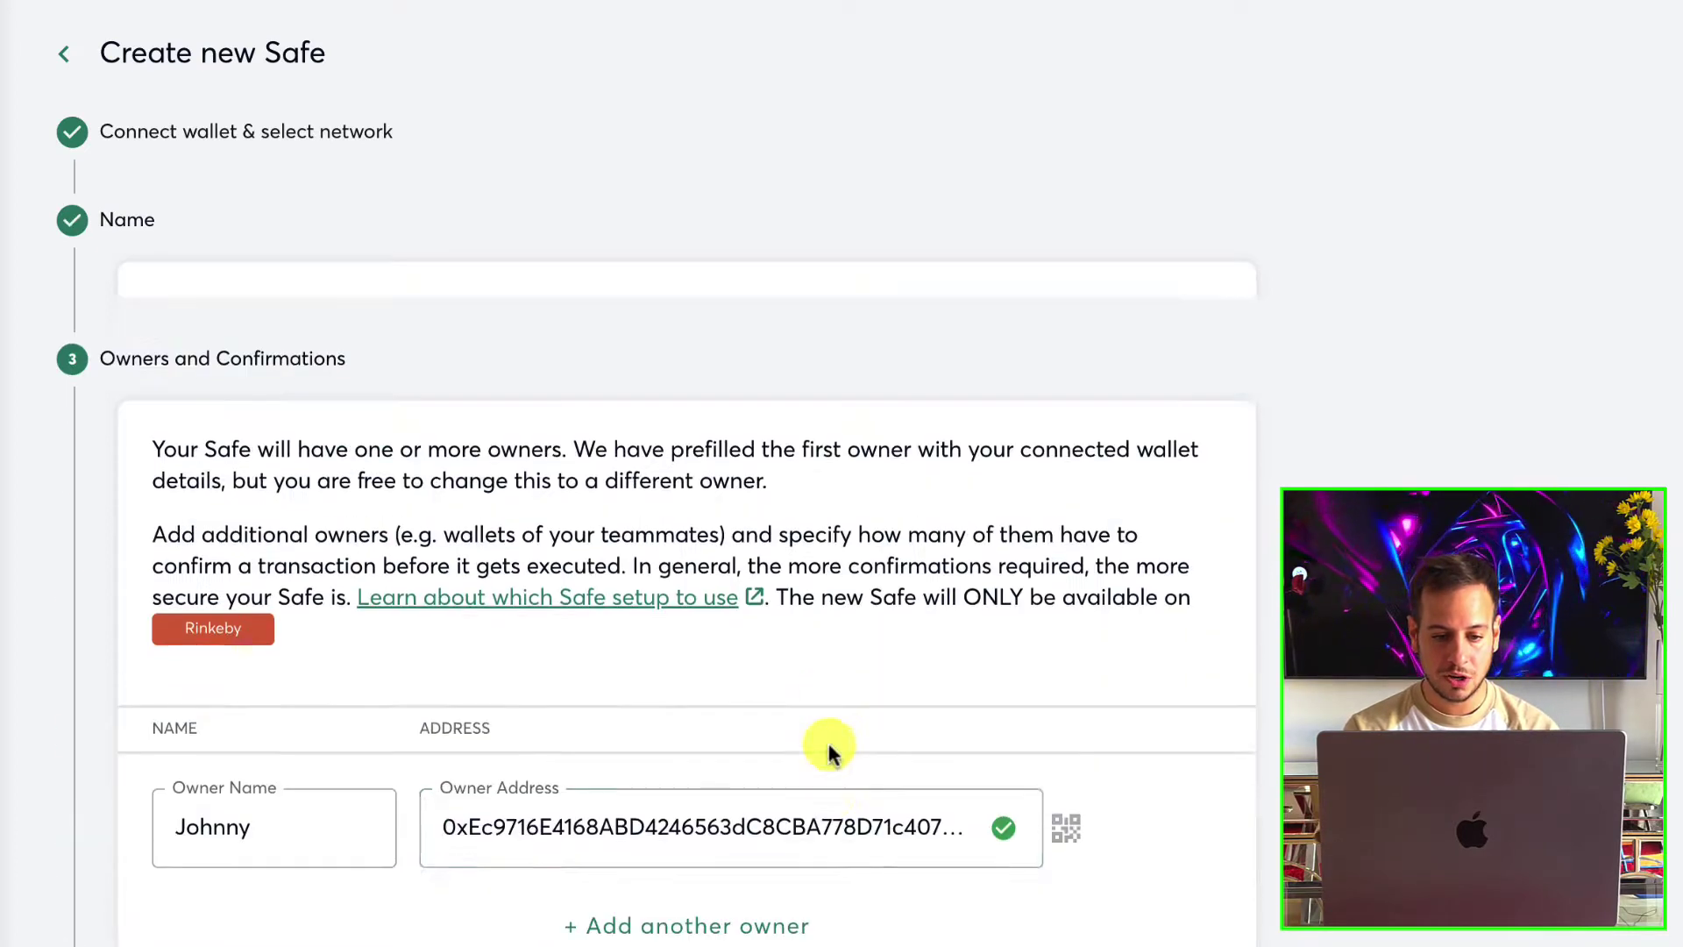
{"action": "left_click", "coordinate": [459, 602]}
{"action": "key", "text": "super+a"}
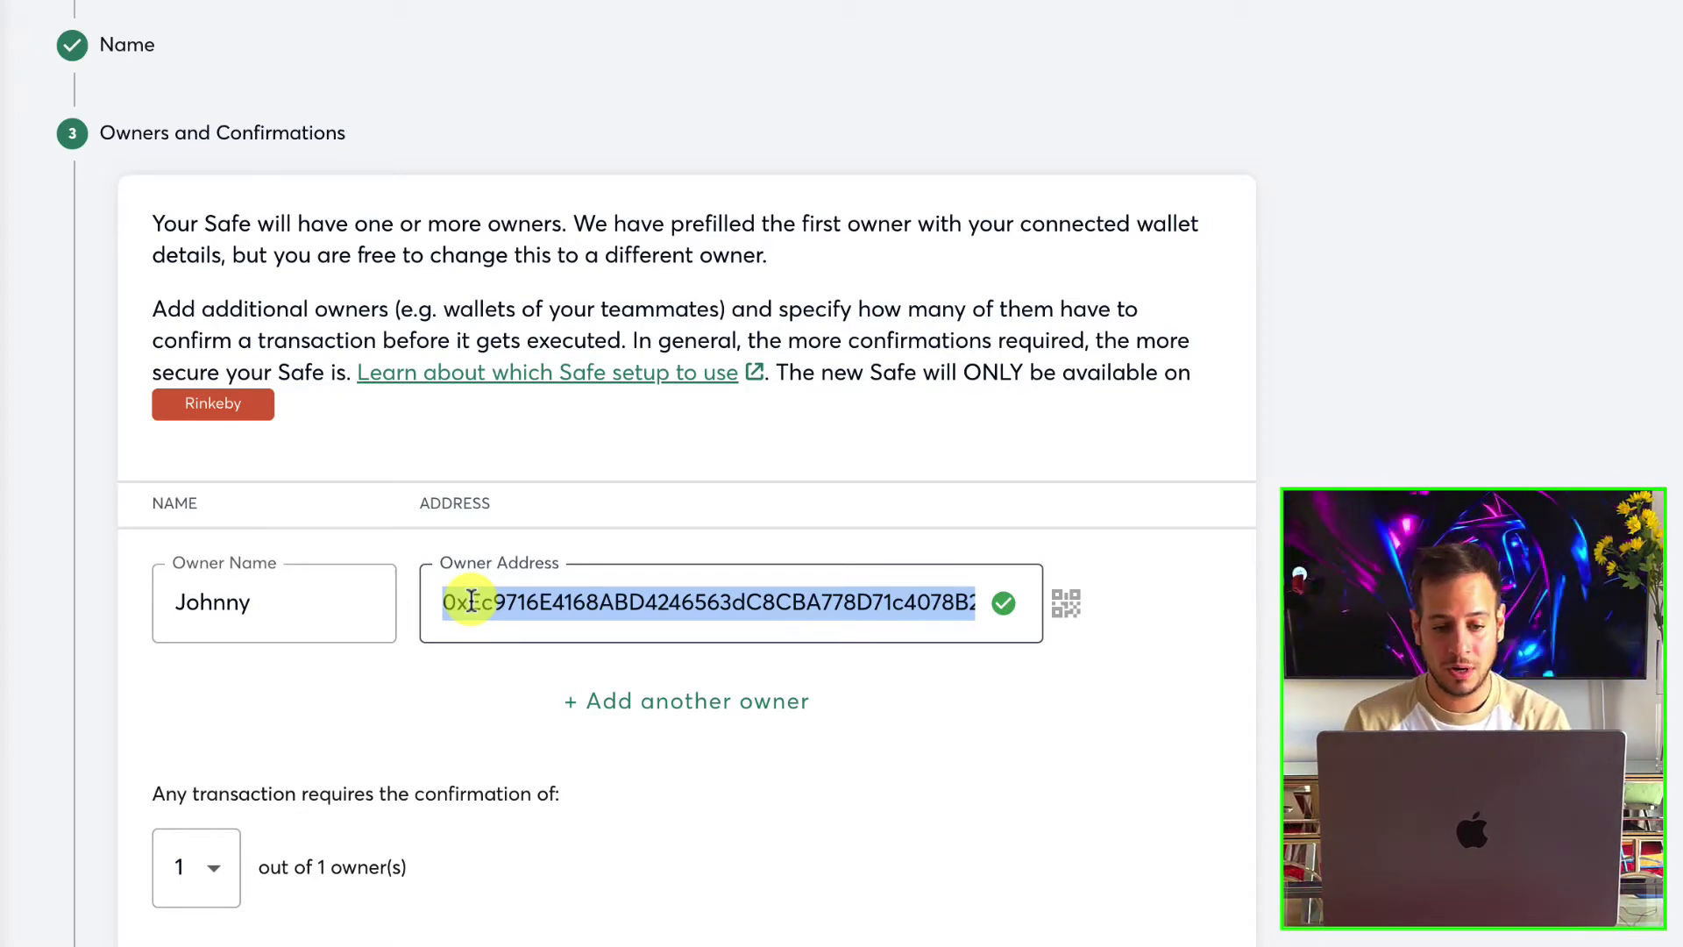
{"action": "left_click", "coordinate": [701, 498]}
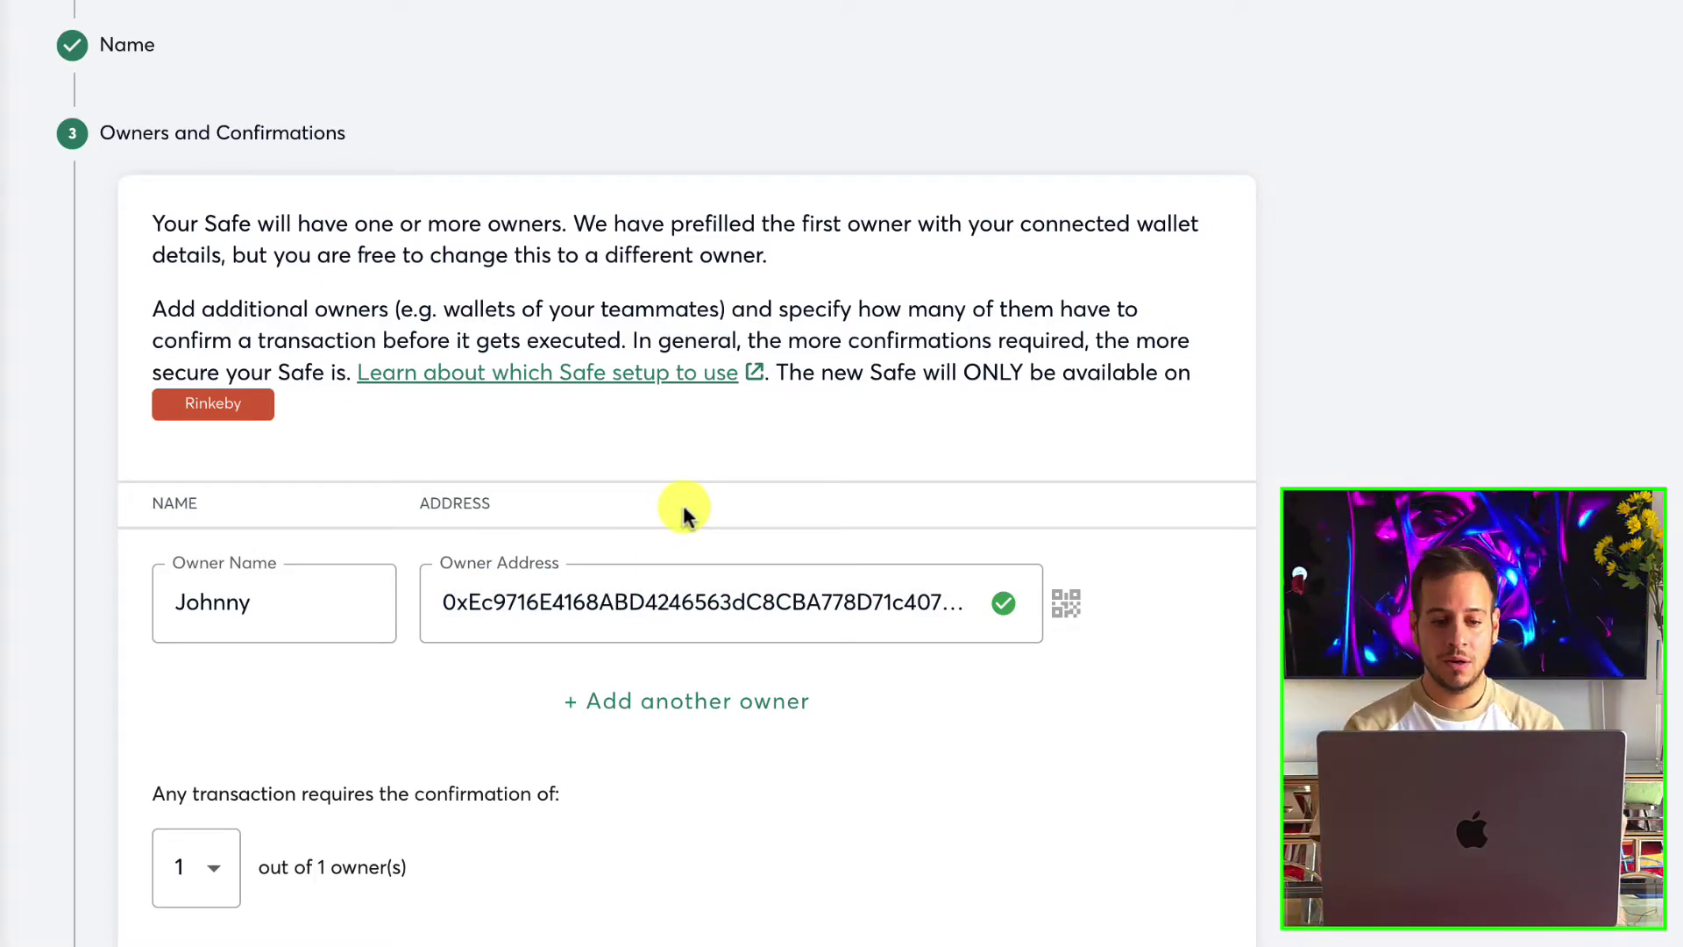
- Add a second owner named Owner2 with the pasted wallet address, then check the threshold
{"action": "left_click", "coordinate": [654, 706]}
{"action": "left_click", "coordinate": [271, 706]}
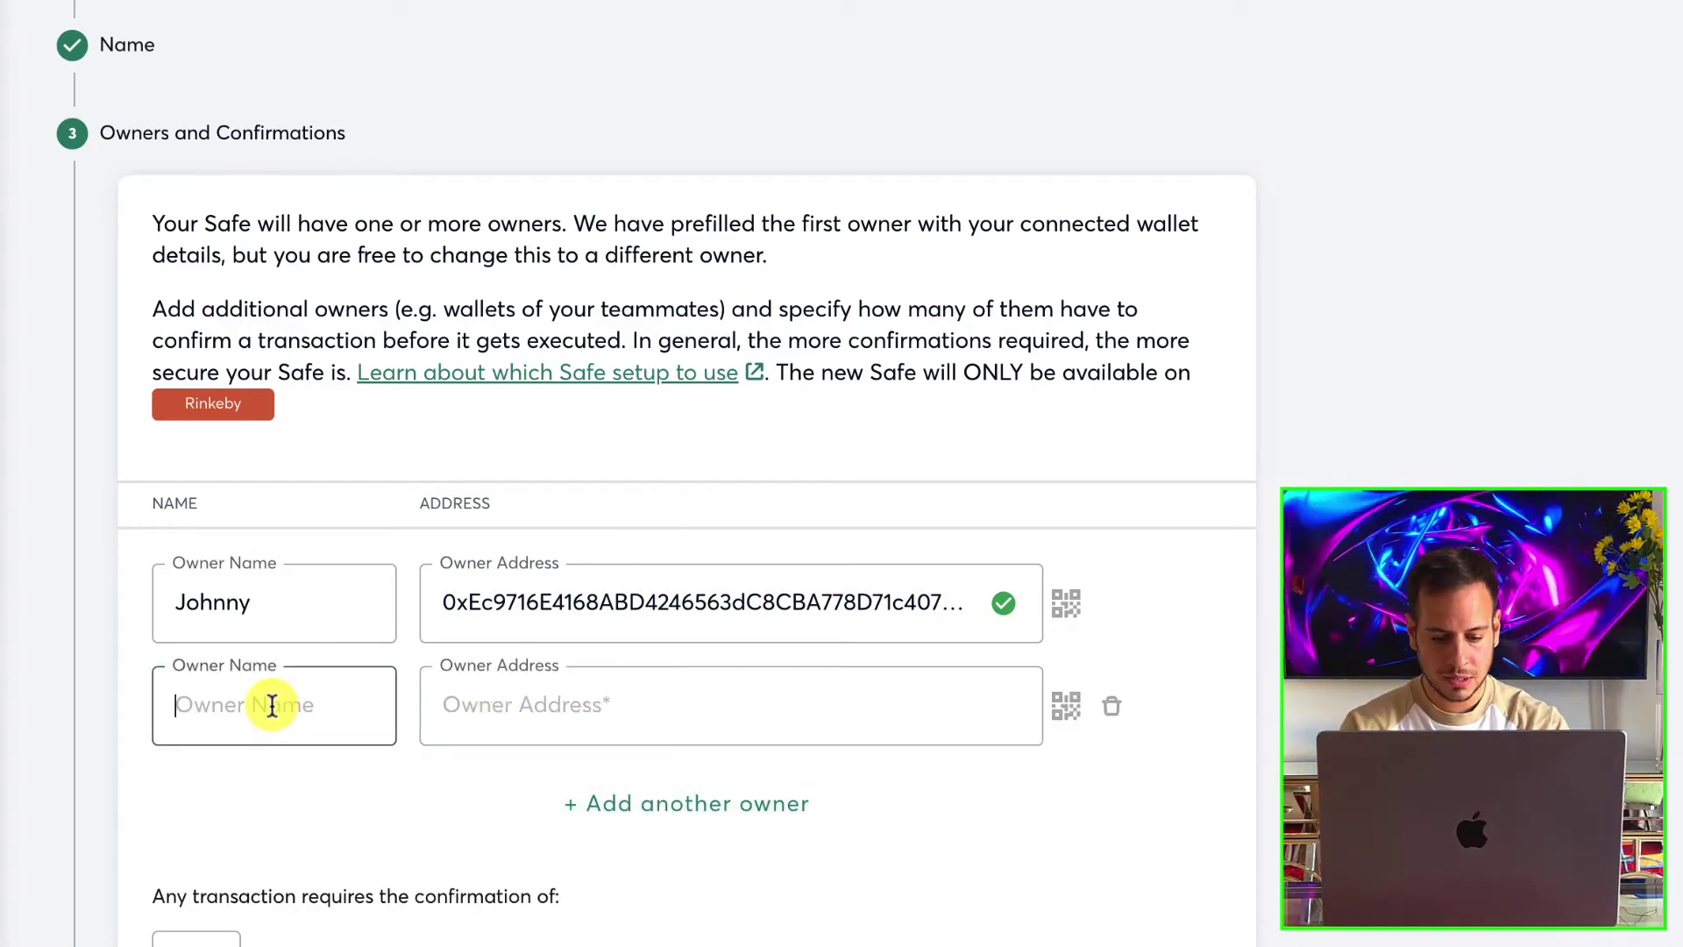
{"action": "type", "text": "ומקר"}
{"action": "key", "text": "super+a"}
{"action": "type", "text": "O"}
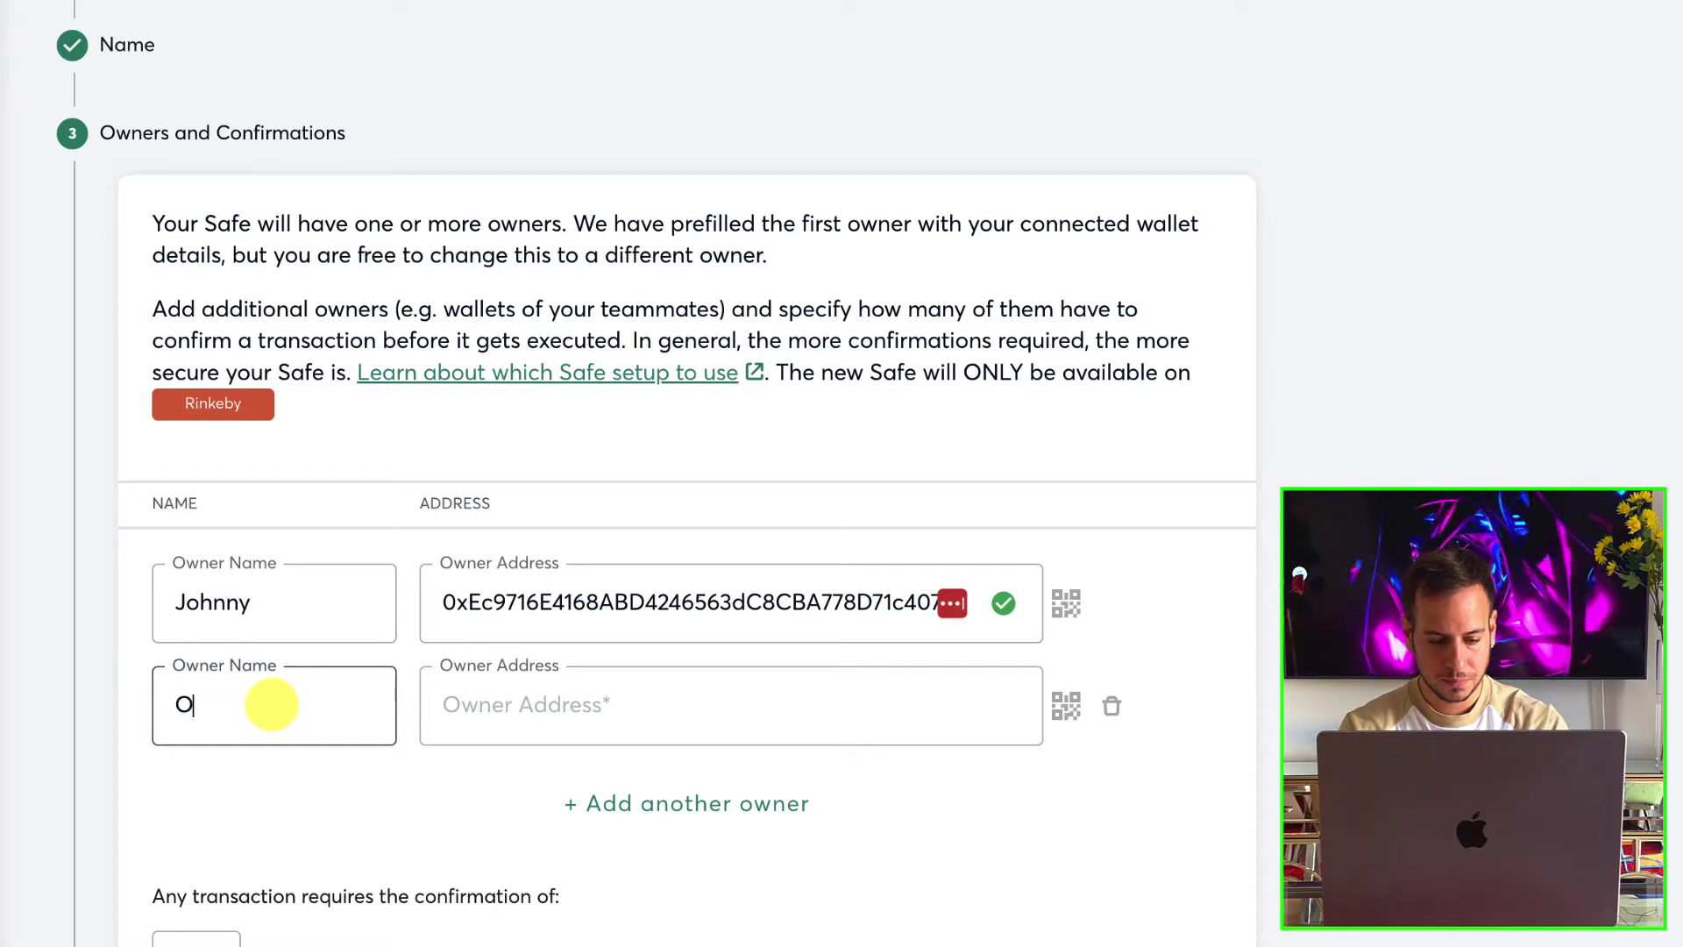
{"action": "type", "text": "wner2"}
{"action": "left_click", "coordinate": [451, 736]}
{"action": "key", "text": "super+v"}
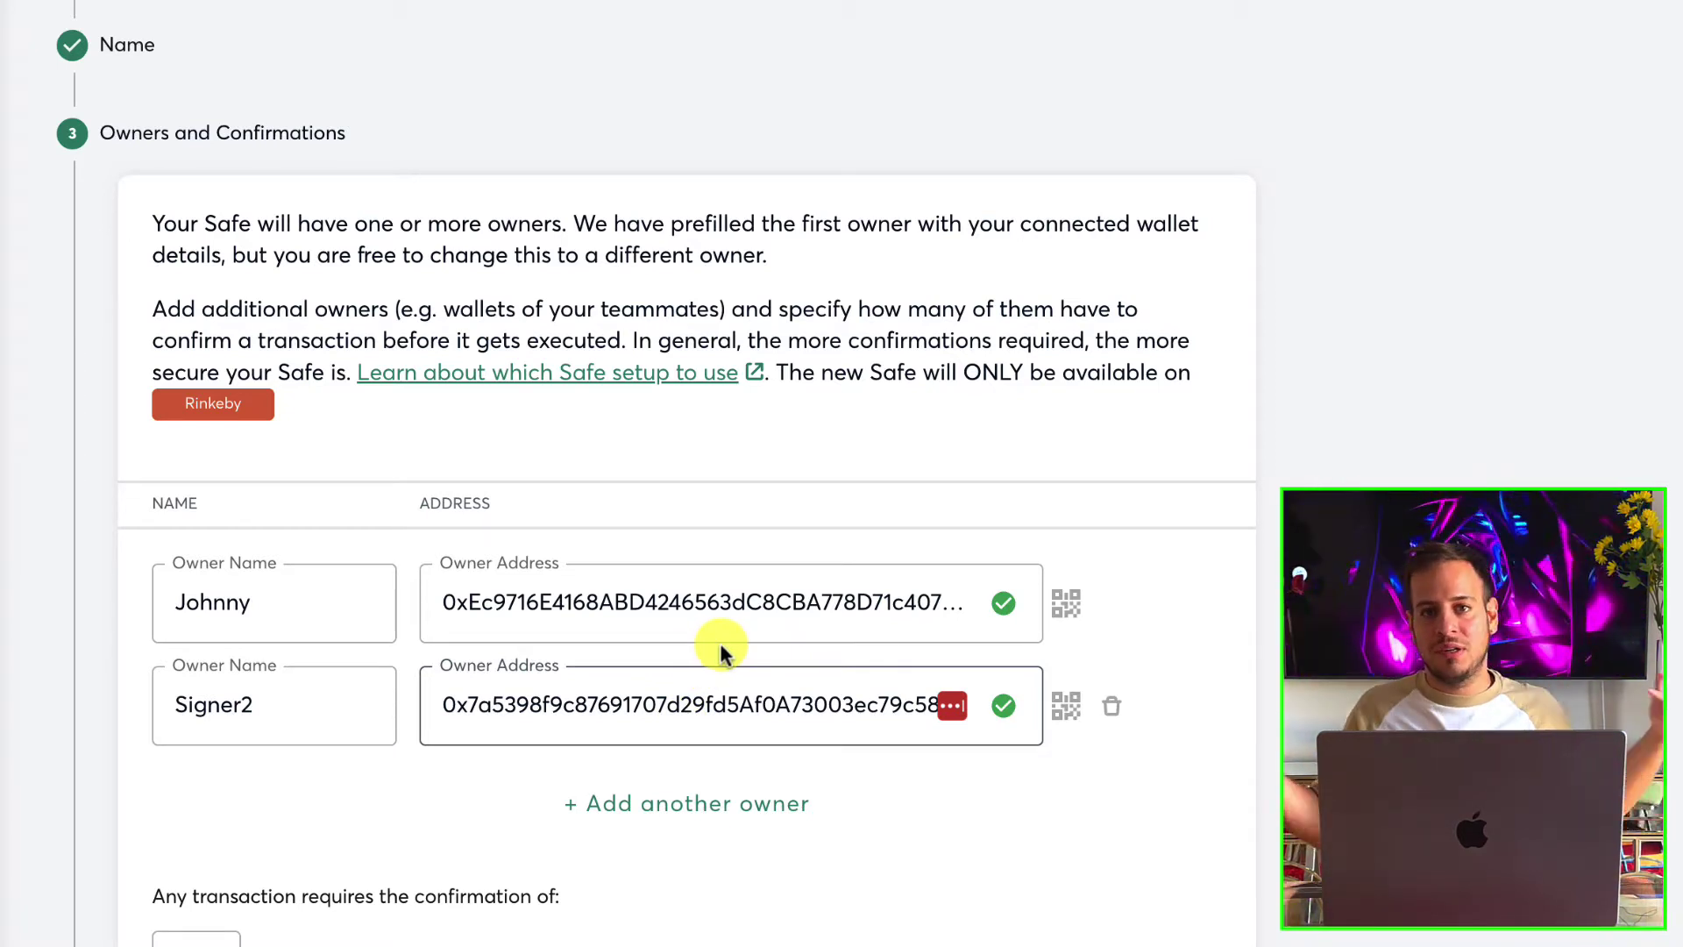
{"action": "triple_click", "coordinate": [259, 895]}
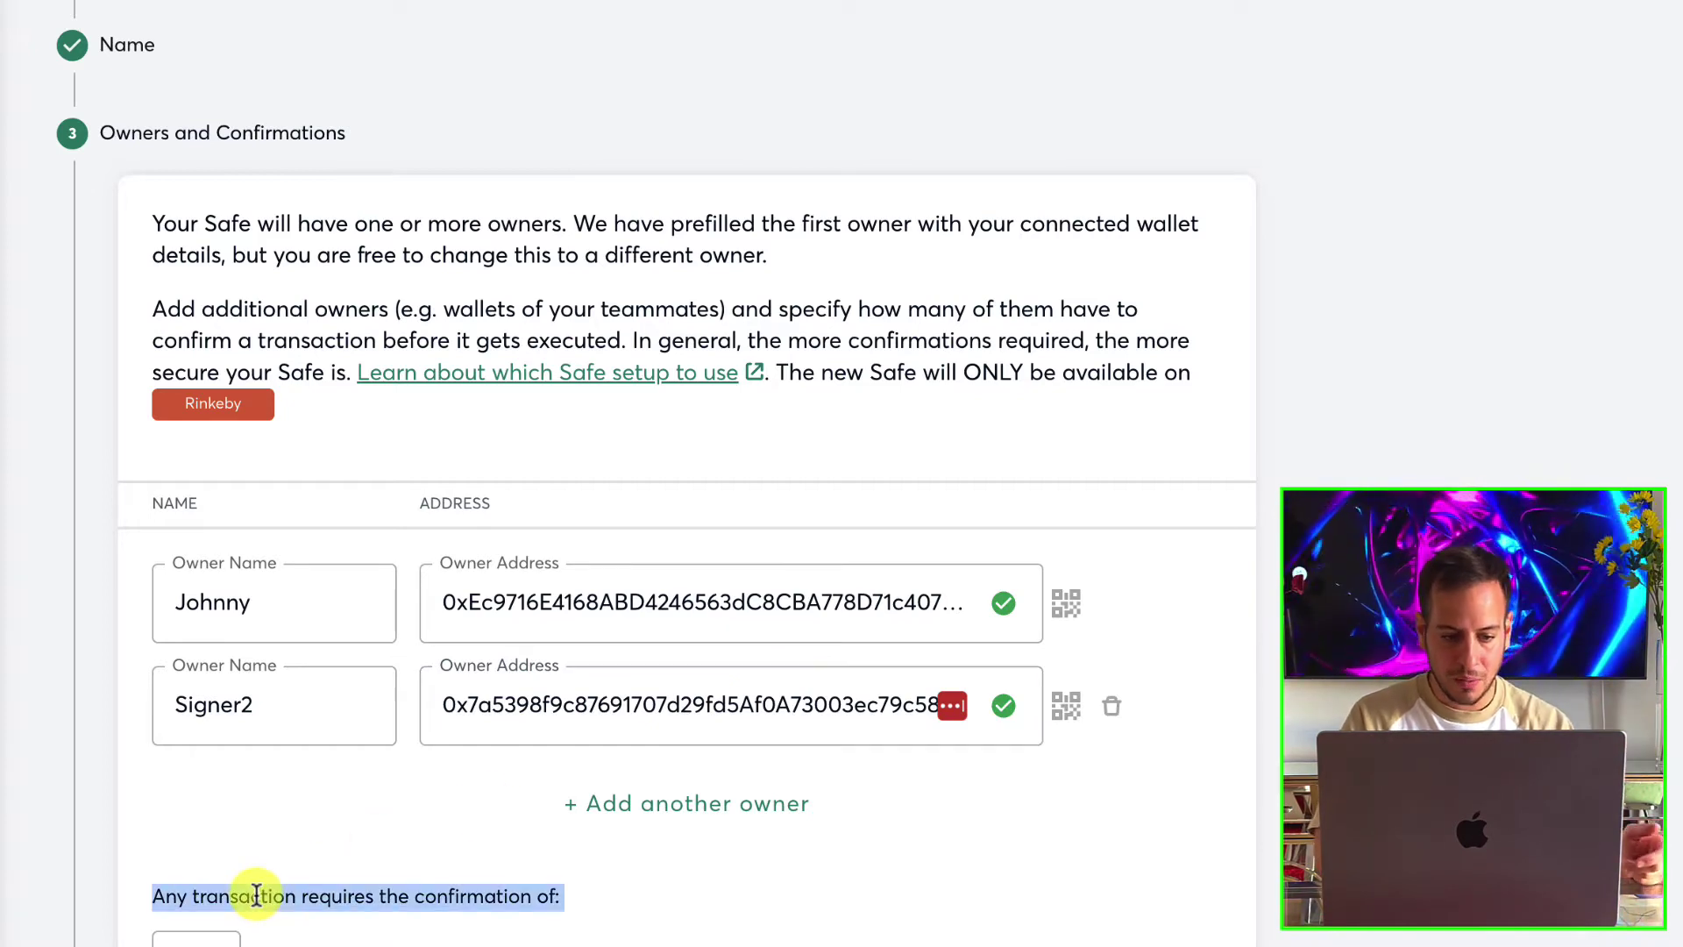
{"action": "scroll", "coordinate": [256, 895], "scroll_direction": "down", "scroll_amount": 1}
{"action": "scroll", "coordinate": [256, 895], "scroll_direction": "down", "scroll_amount": 1}
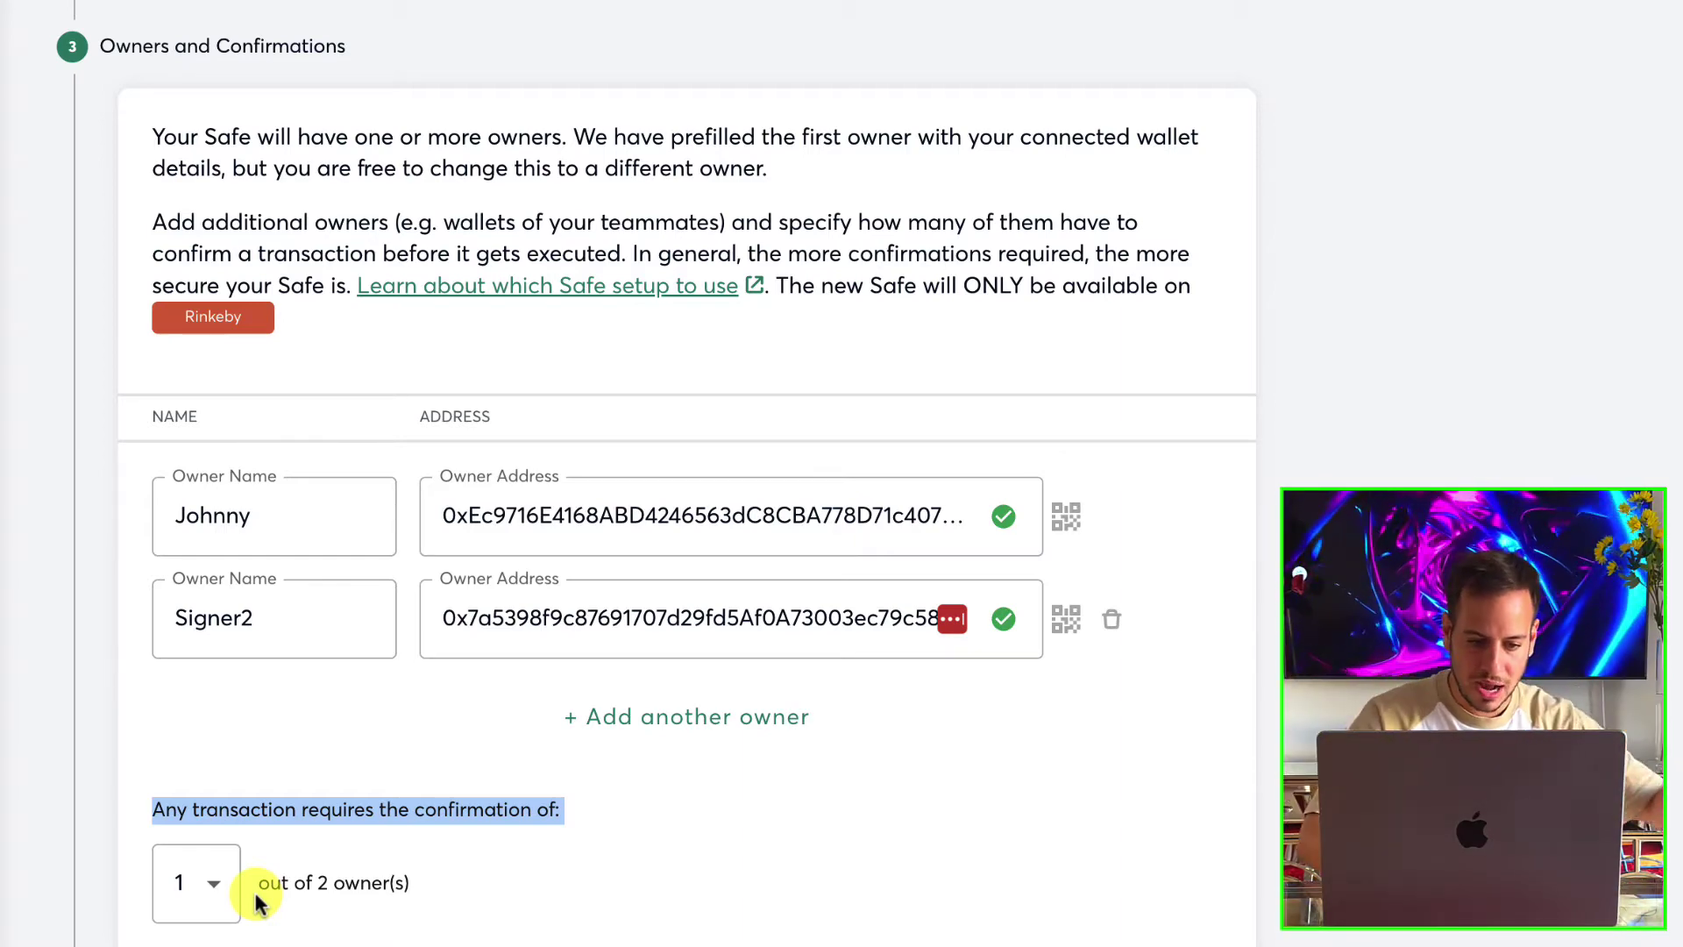
- Require 2 confirmations and delete the accidentally added empty third owner row
{"action": "left_click", "coordinate": [211, 884]}
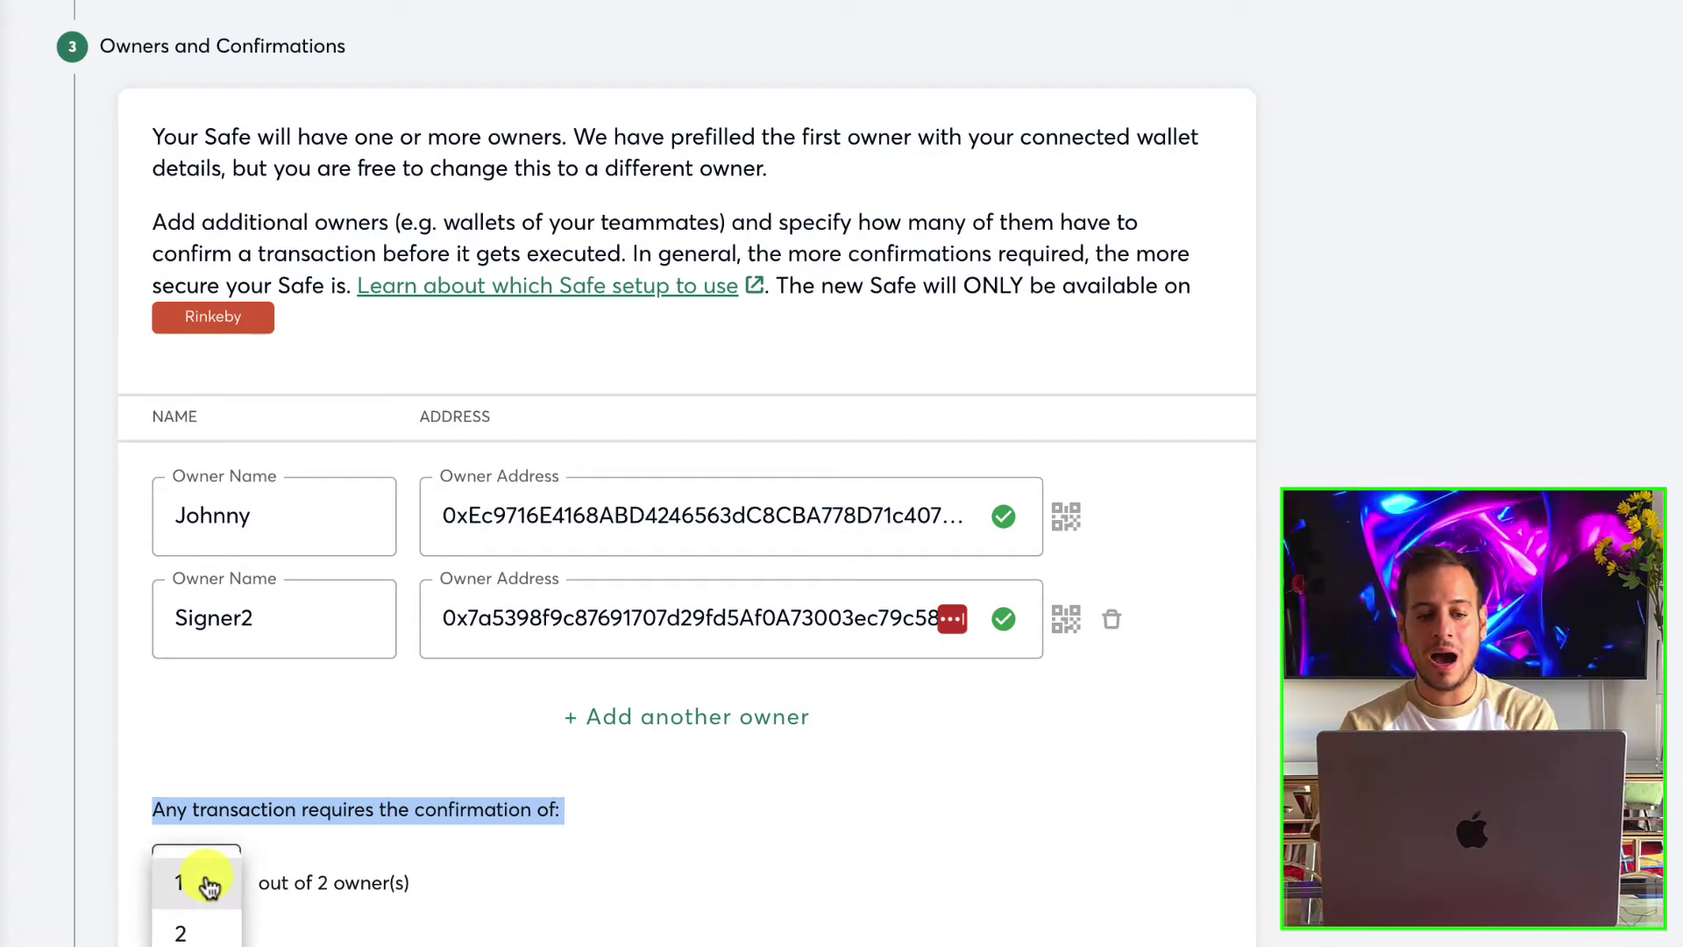
{"action": "left_click", "coordinate": [181, 927]}
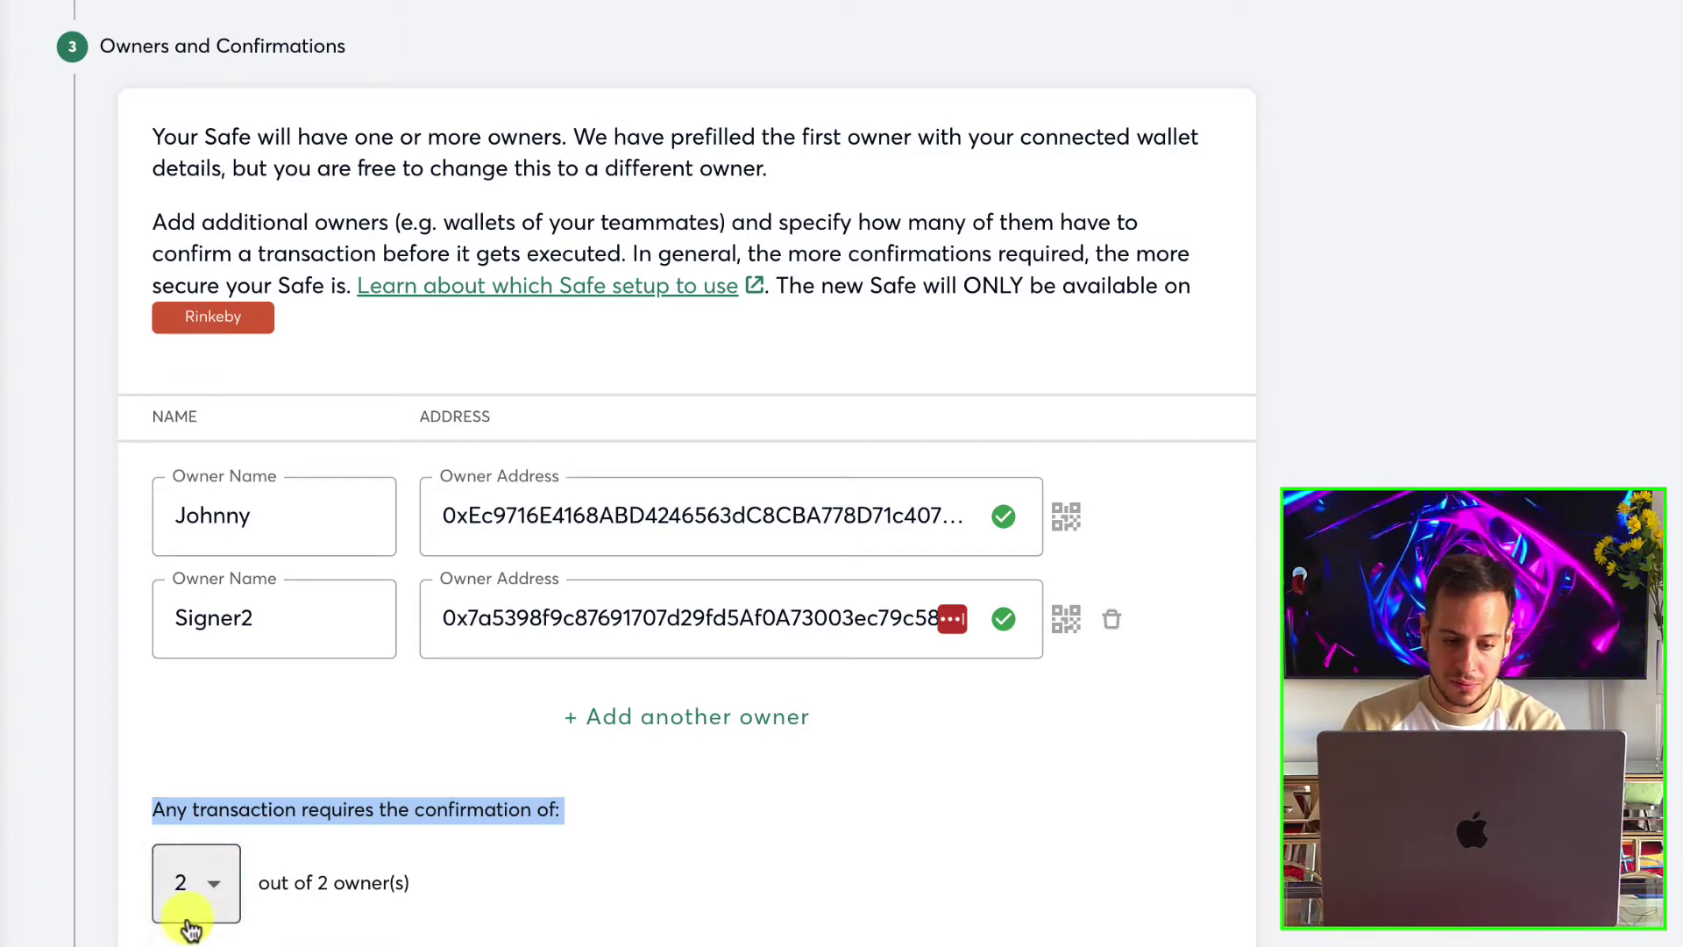
{"action": "left_click", "coordinate": [192, 901]}
{"action": "left_click", "coordinate": [603, 717]}
{"action": "left_click", "coordinate": [601, 715]}
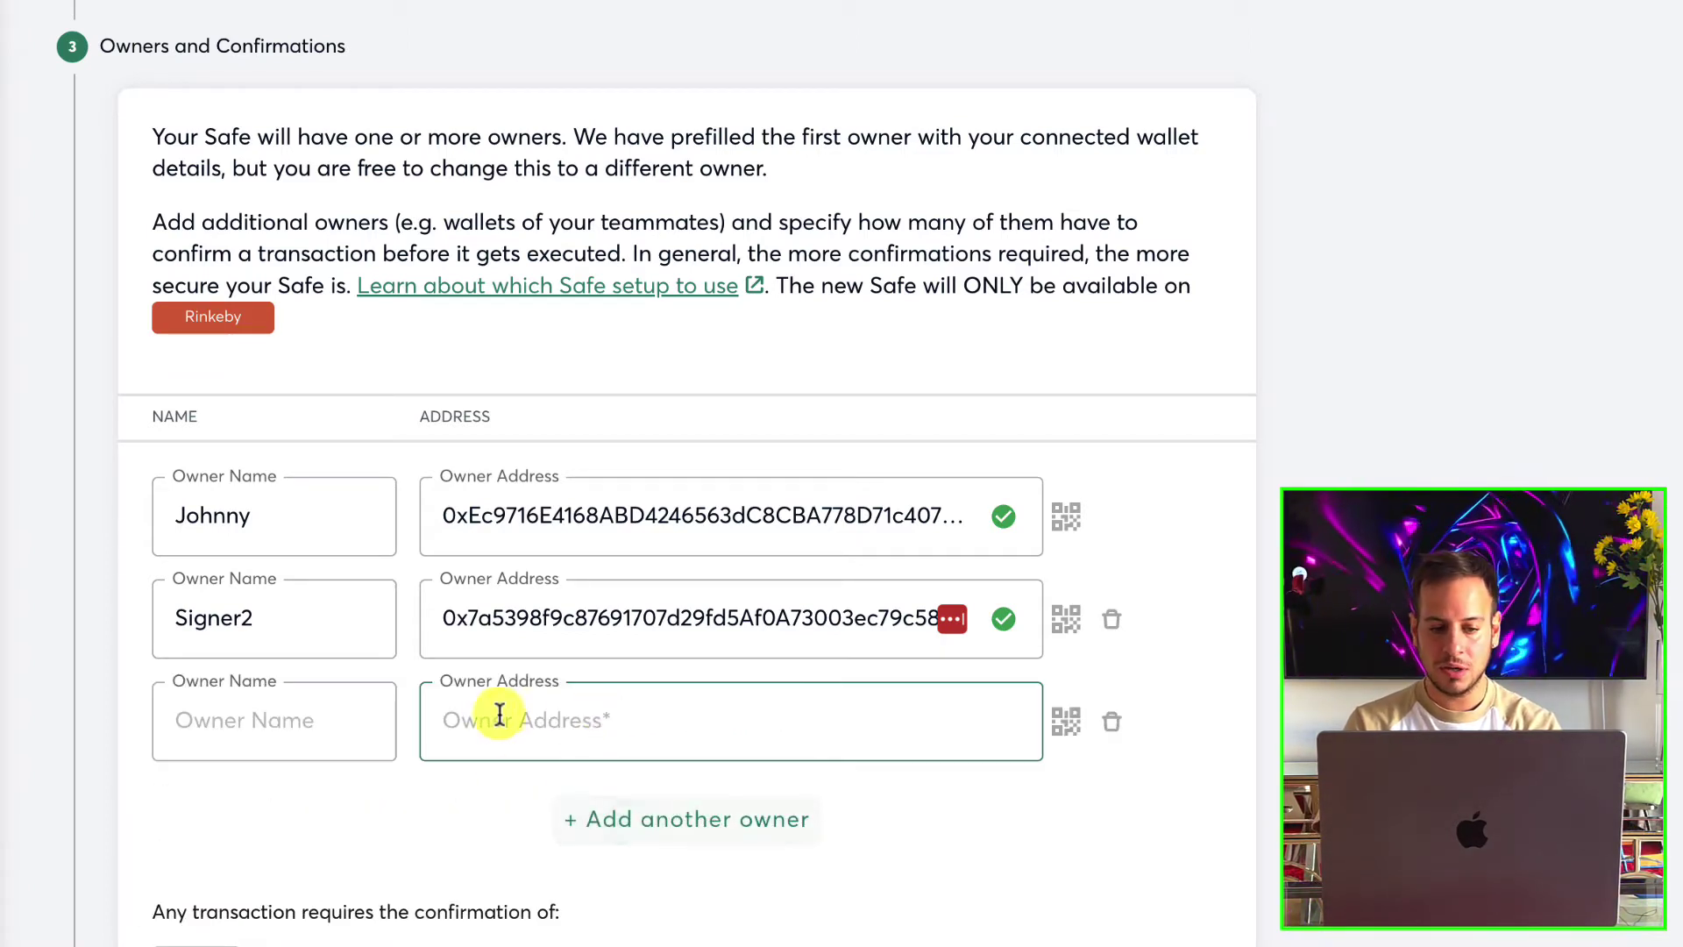
{"action": "left_click", "coordinate": [506, 714]}
{"action": "left_click", "coordinate": [356, 722]}
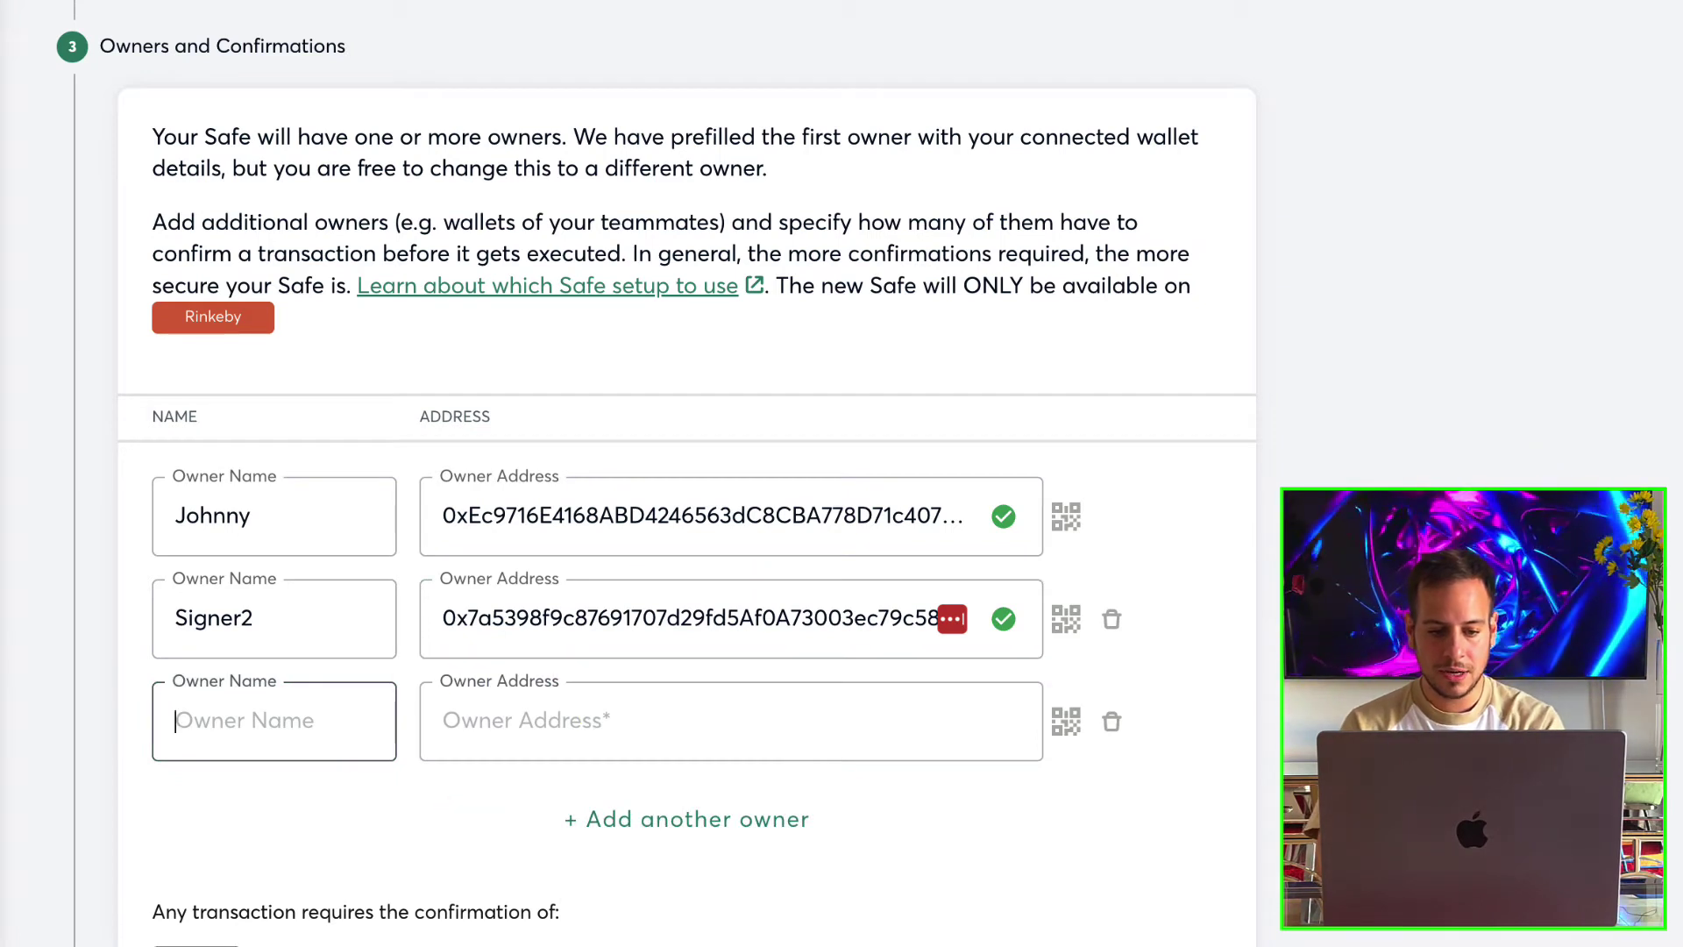
{"action": "left_click", "coordinate": [1114, 722]}
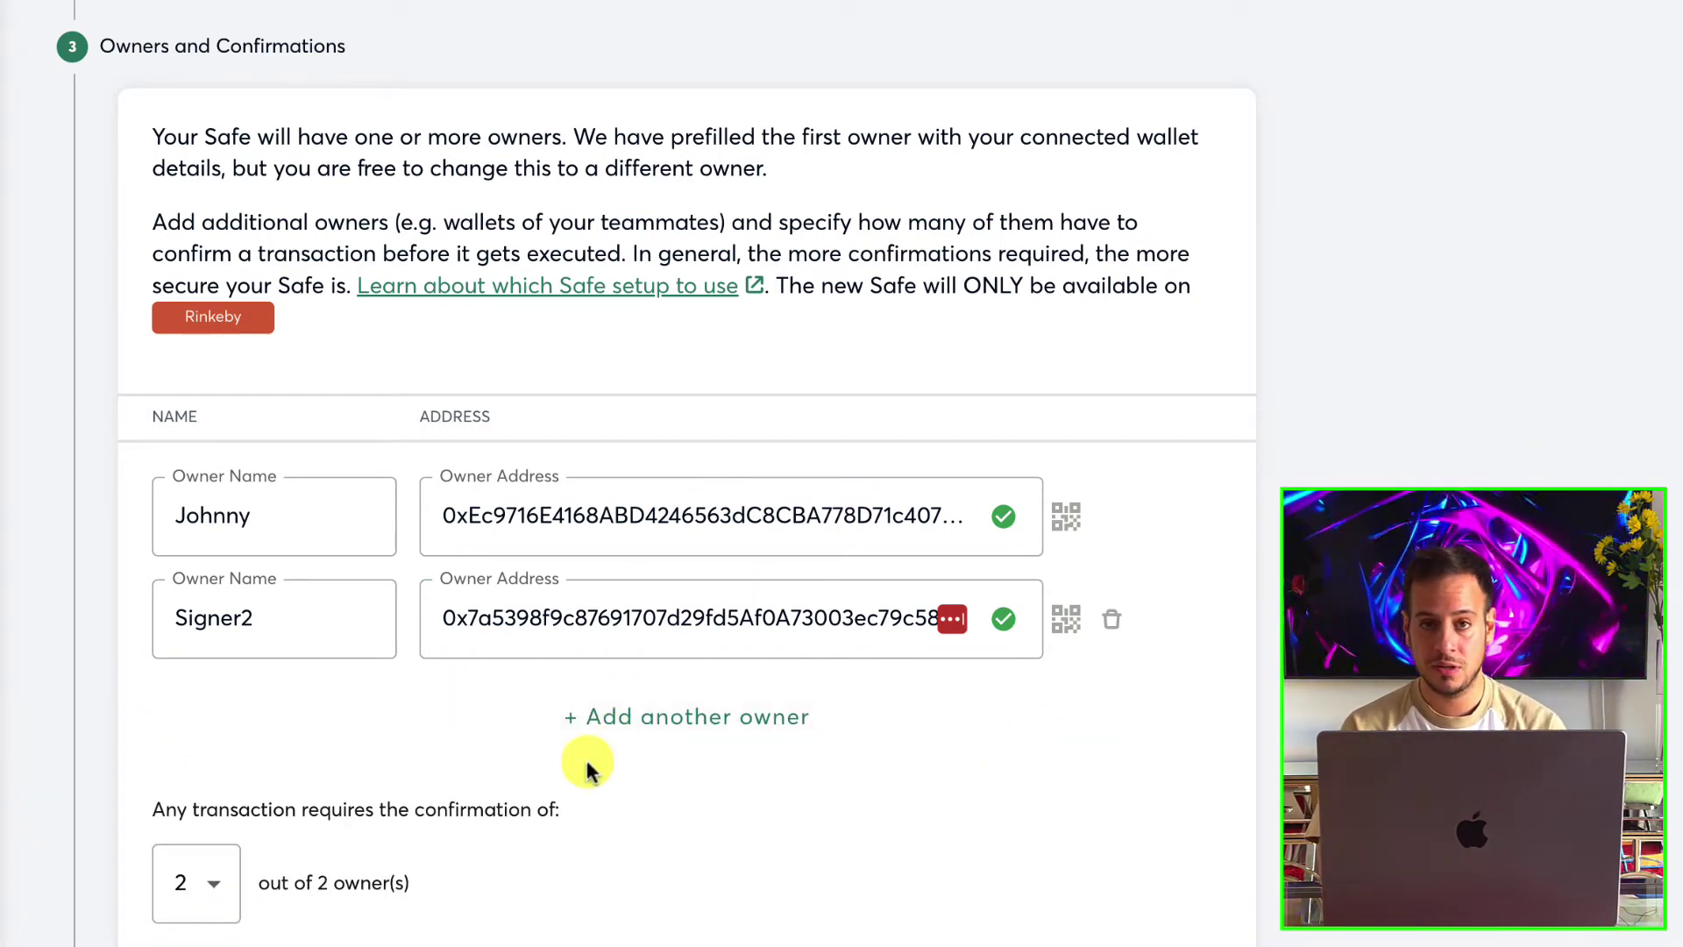
- Check both owners' names and addresses, then continue to the Review step
{"action": "scroll", "coordinate": [598, 818], "scroll_direction": "down", "scroll_amount": 1}
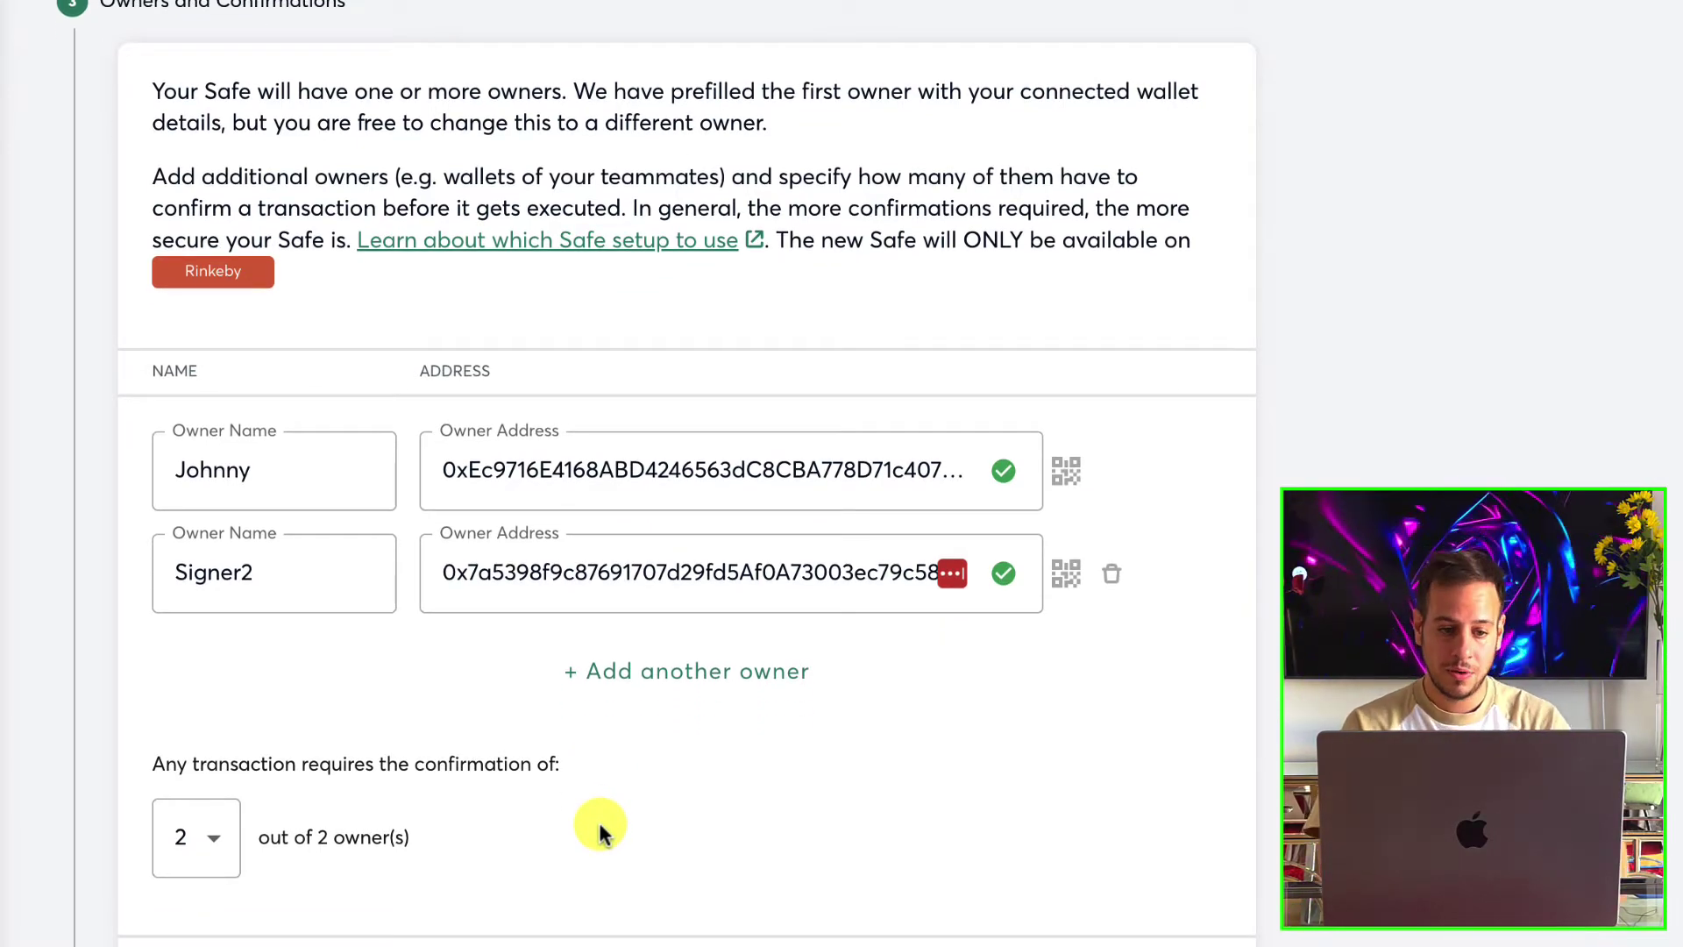
{"action": "double_click", "coordinate": [291, 459]}
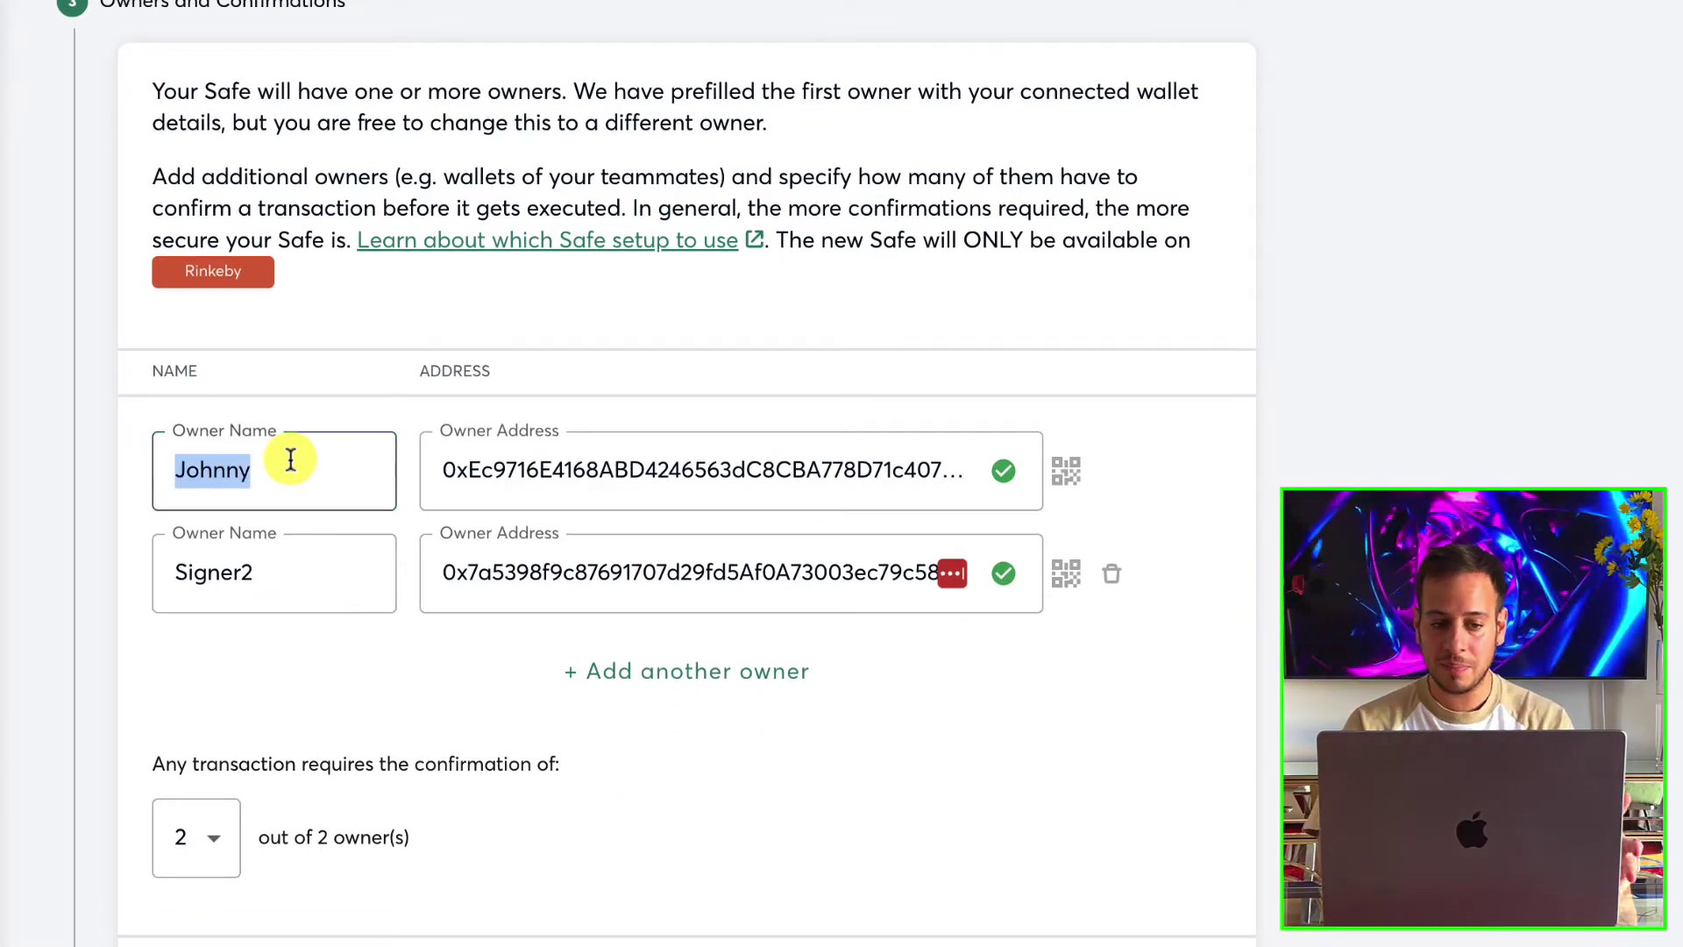
{"action": "double_click", "coordinate": [536, 465]}
{"action": "double_click", "coordinate": [501, 541]}
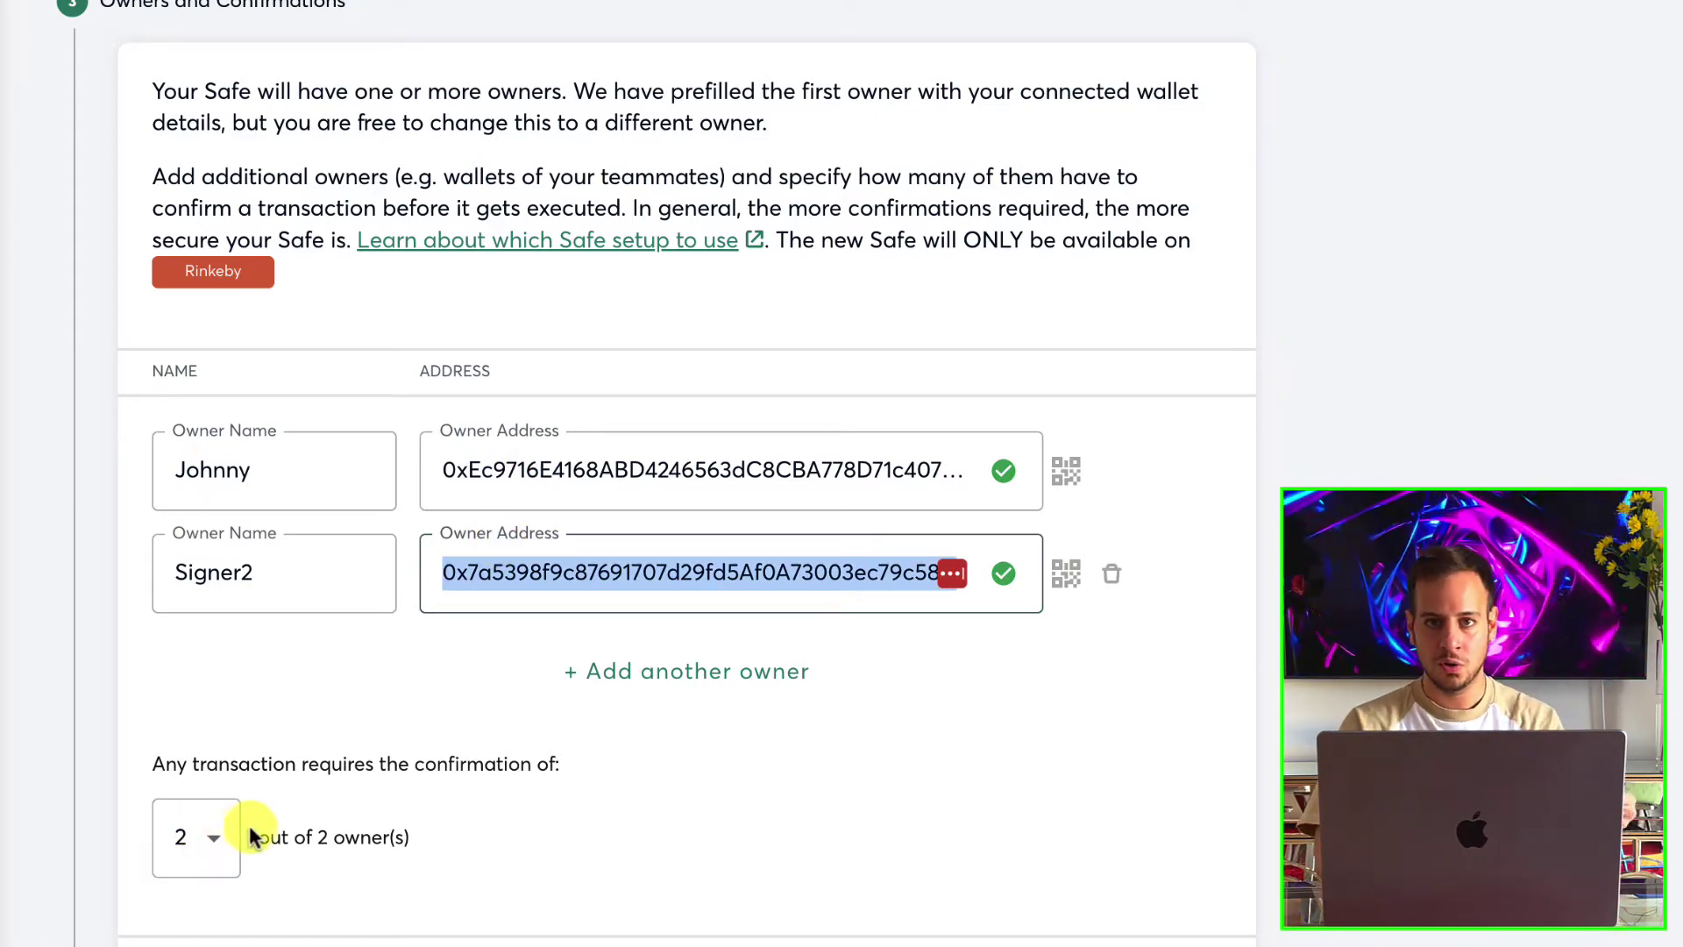
{"action": "left_click", "coordinate": [686, 945]}
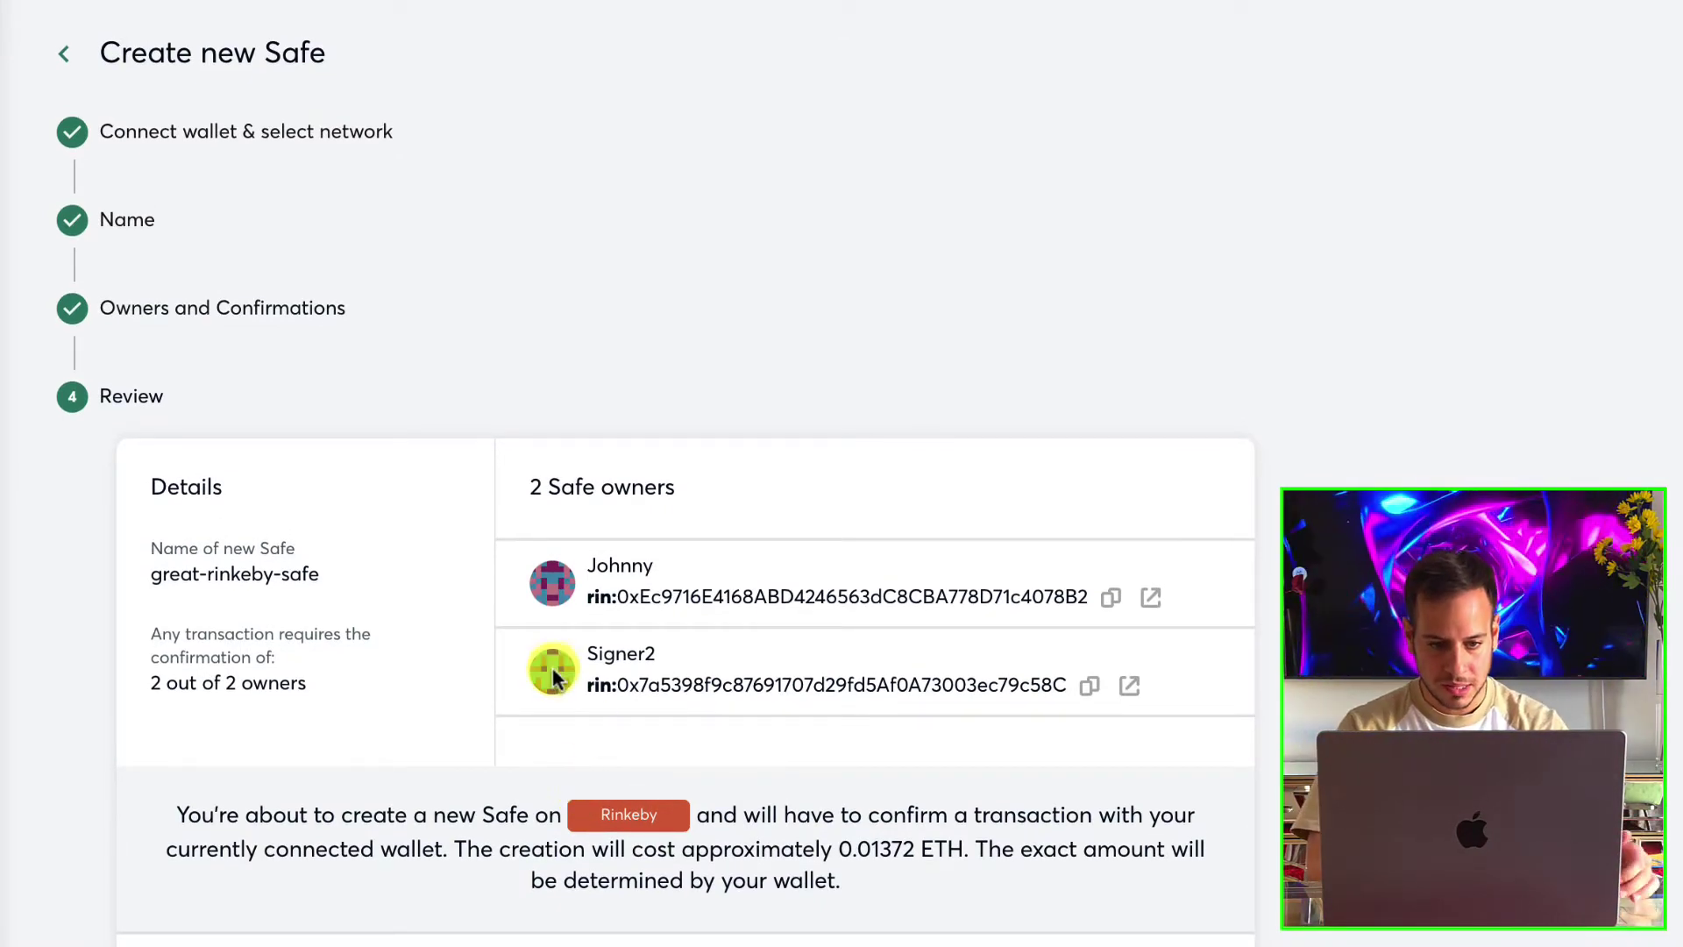
{"action": "left_click_drag", "start_coordinate": [519, 500], "coordinate": [639, 492]}
{"action": "left_click", "coordinate": [628, 539]}
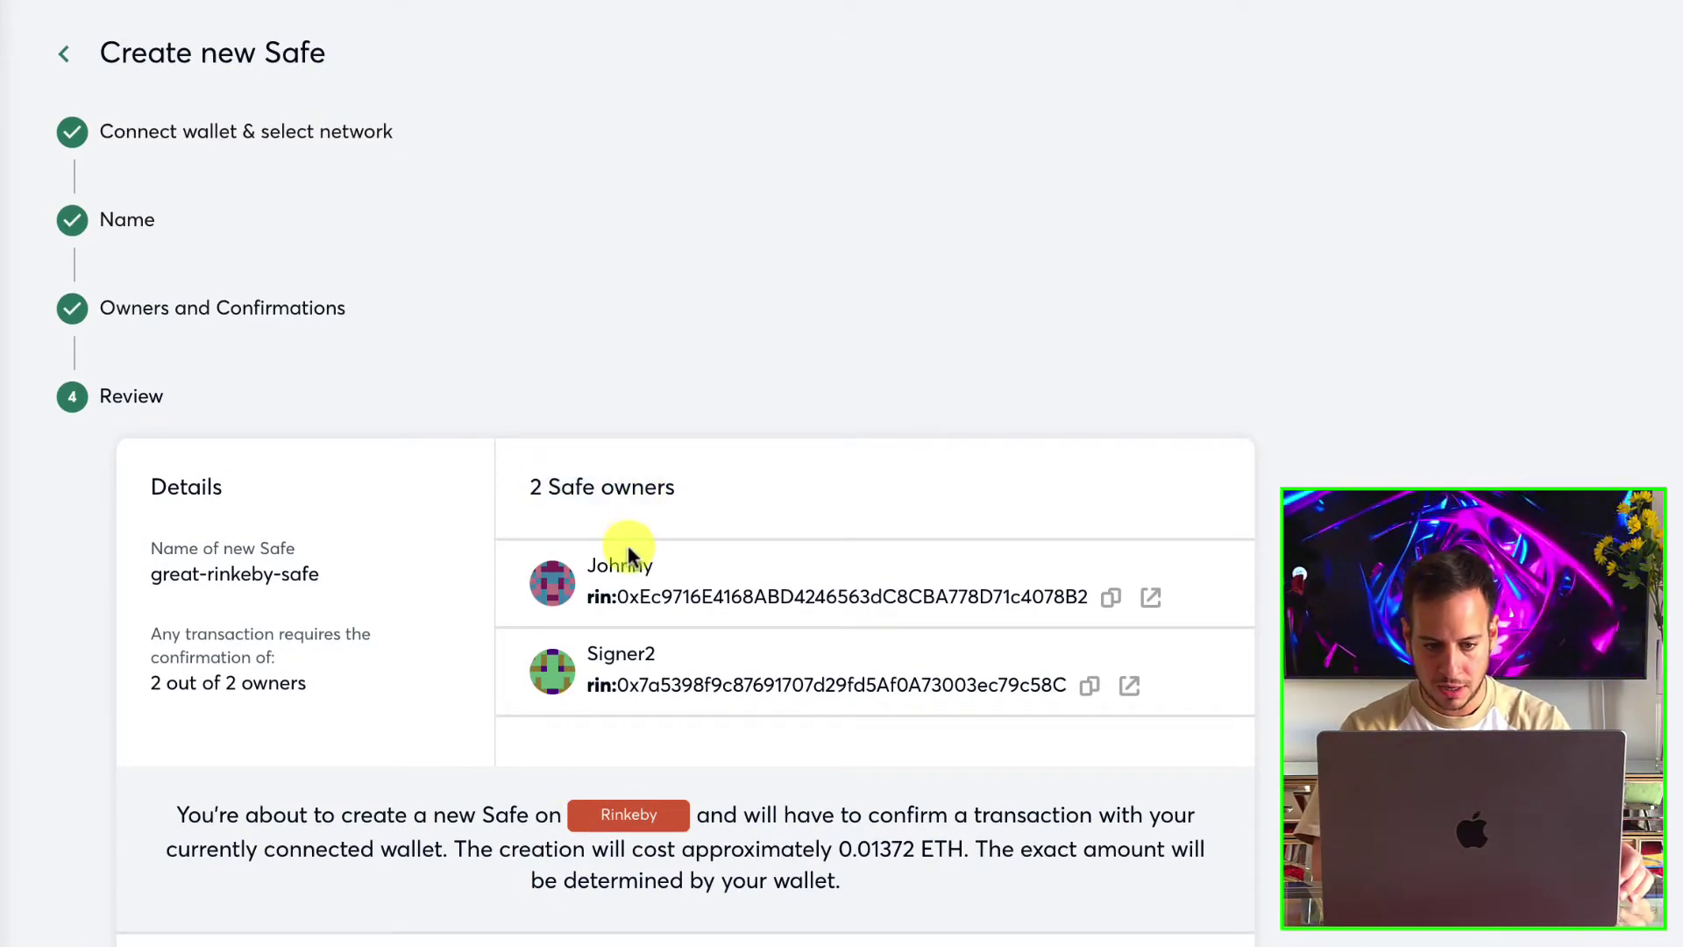
{"action": "double_click", "coordinate": [627, 562]}
{"action": "double_click", "coordinate": [619, 655]}
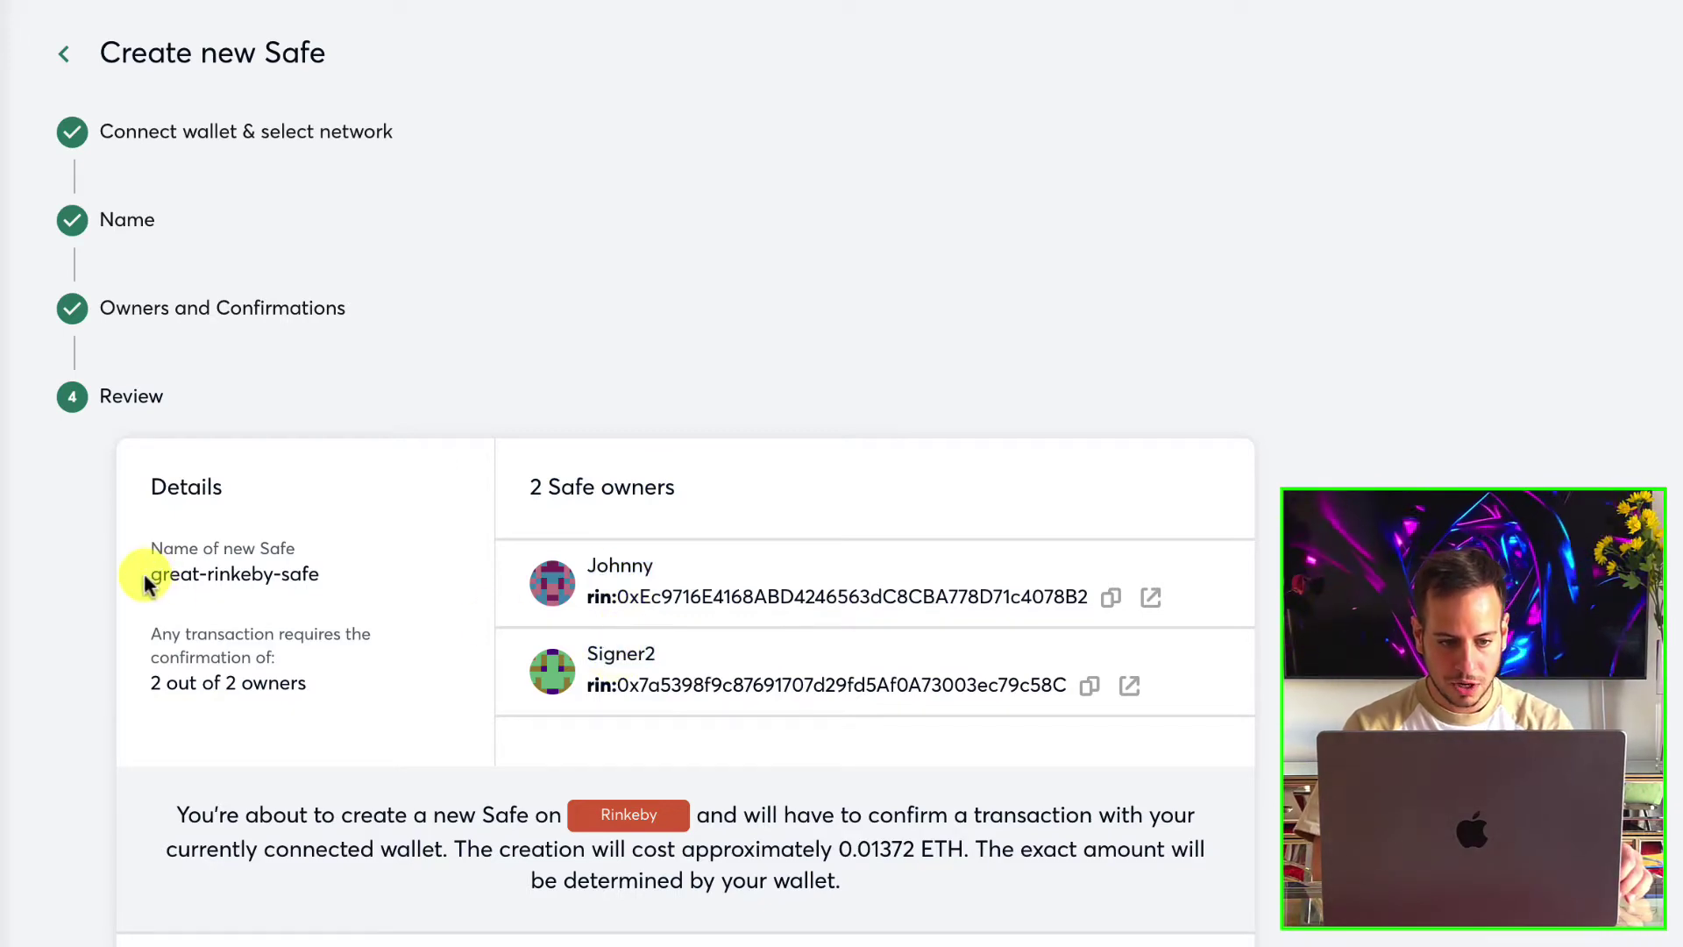
{"action": "left_click_drag", "start_coordinate": [143, 574], "coordinate": [280, 575]}
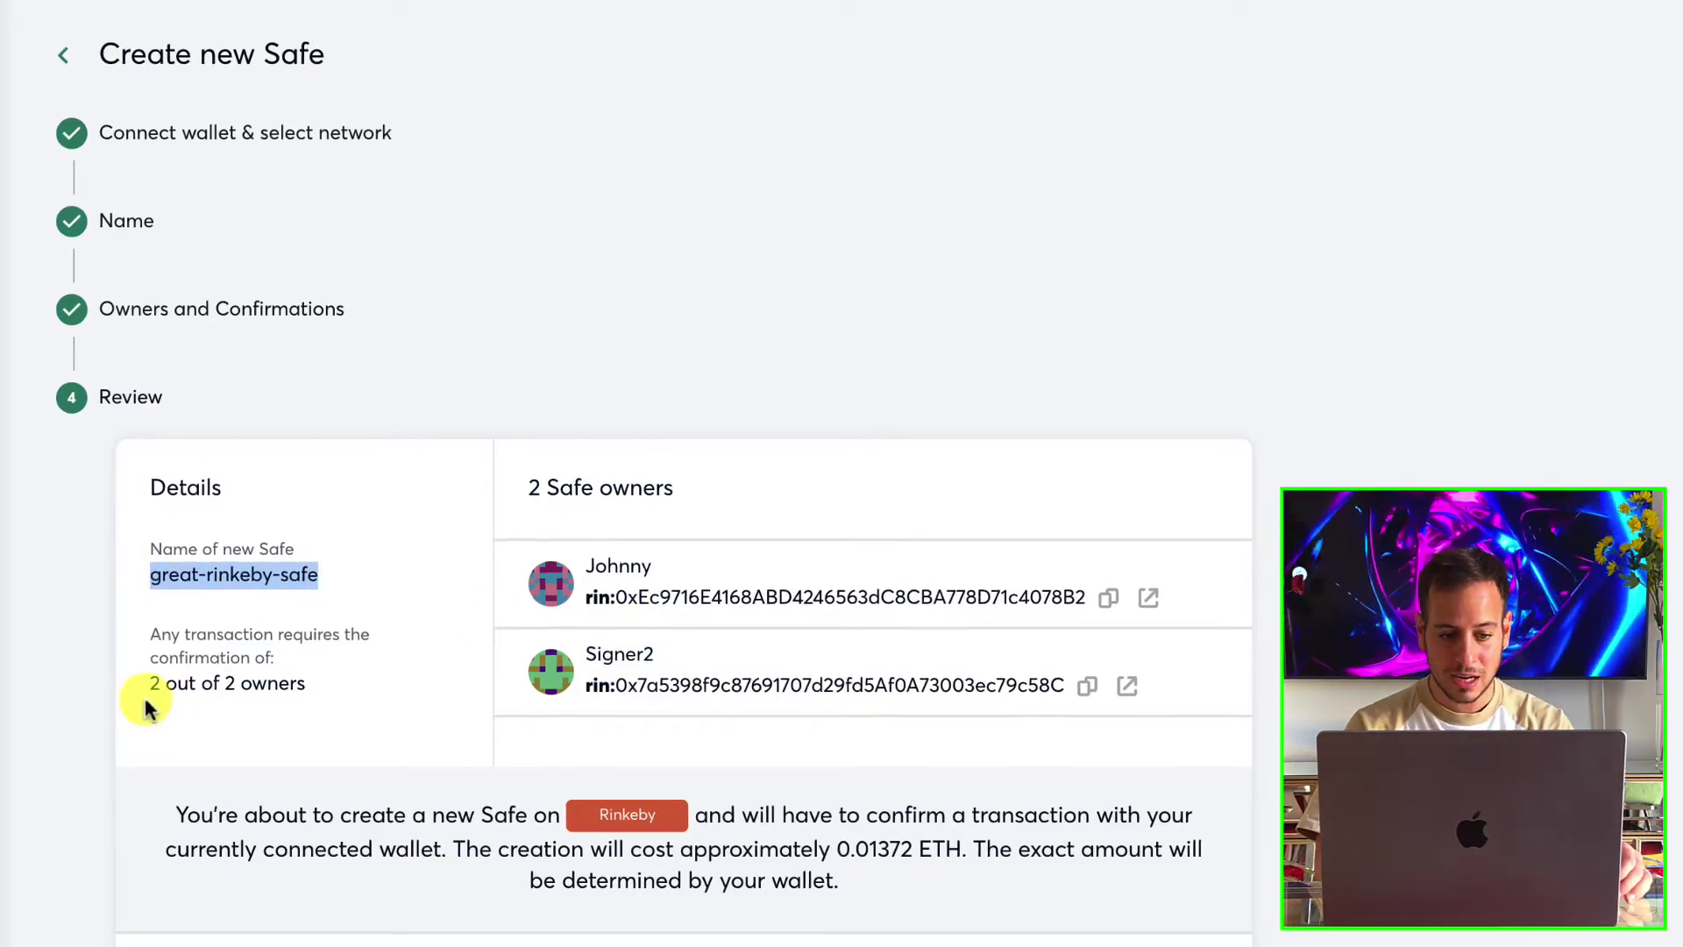
{"action": "left_click_drag", "start_coordinate": [151, 685], "coordinate": [303, 685]}
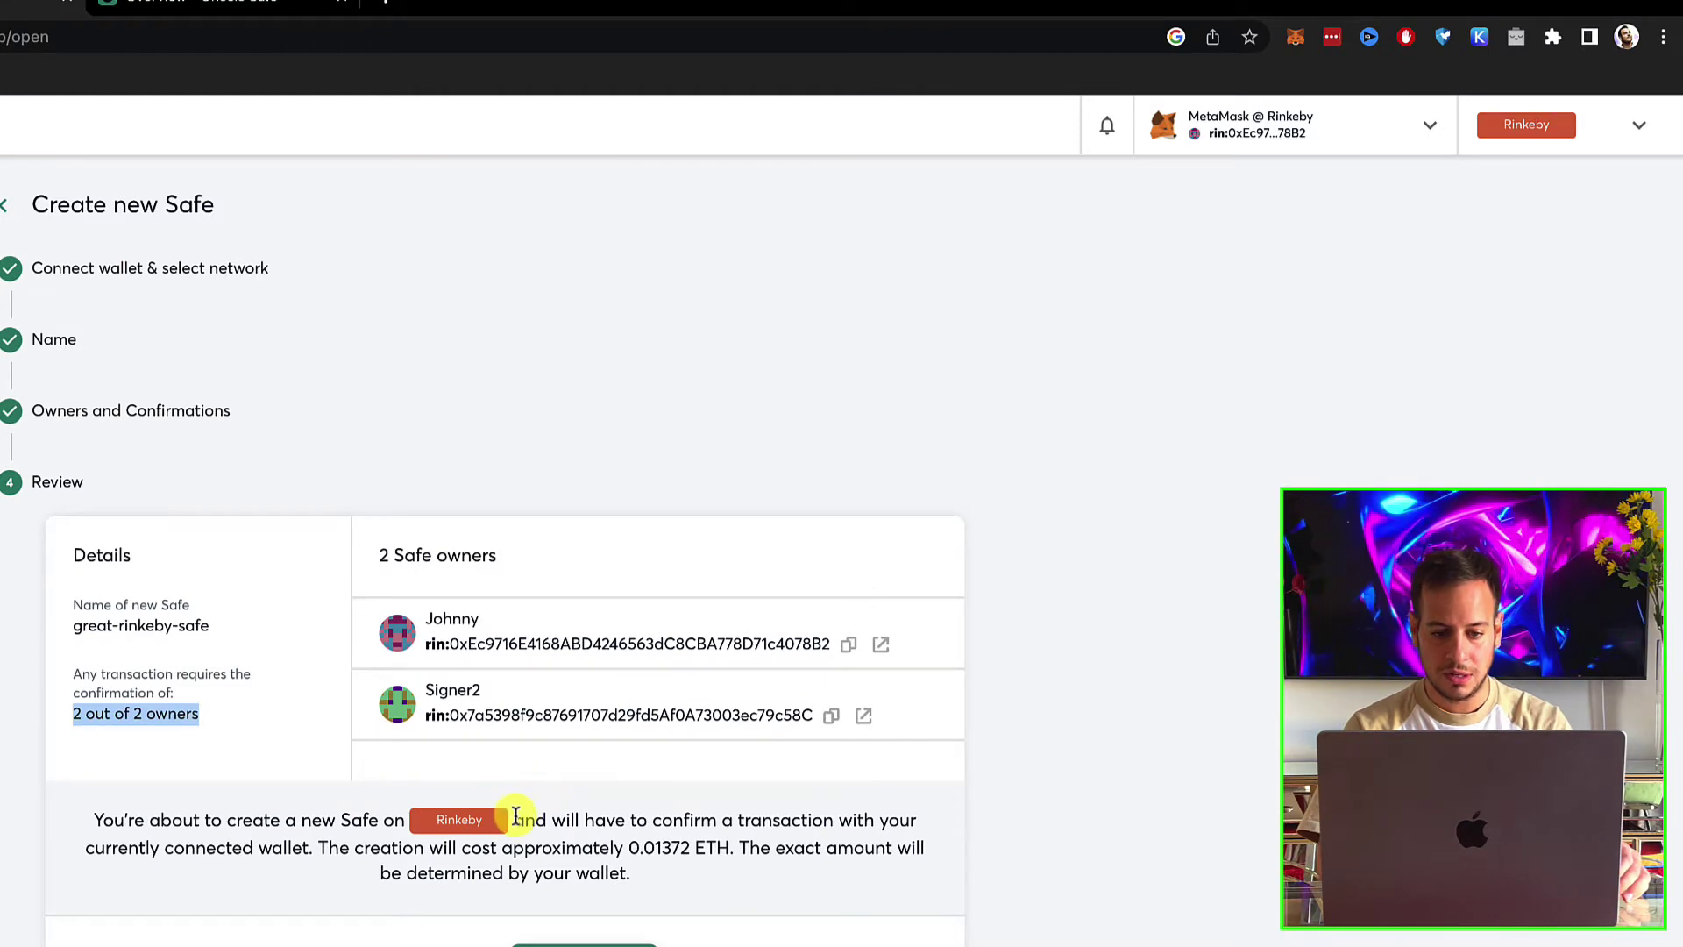
{"action": "double_click", "coordinate": [514, 816]}
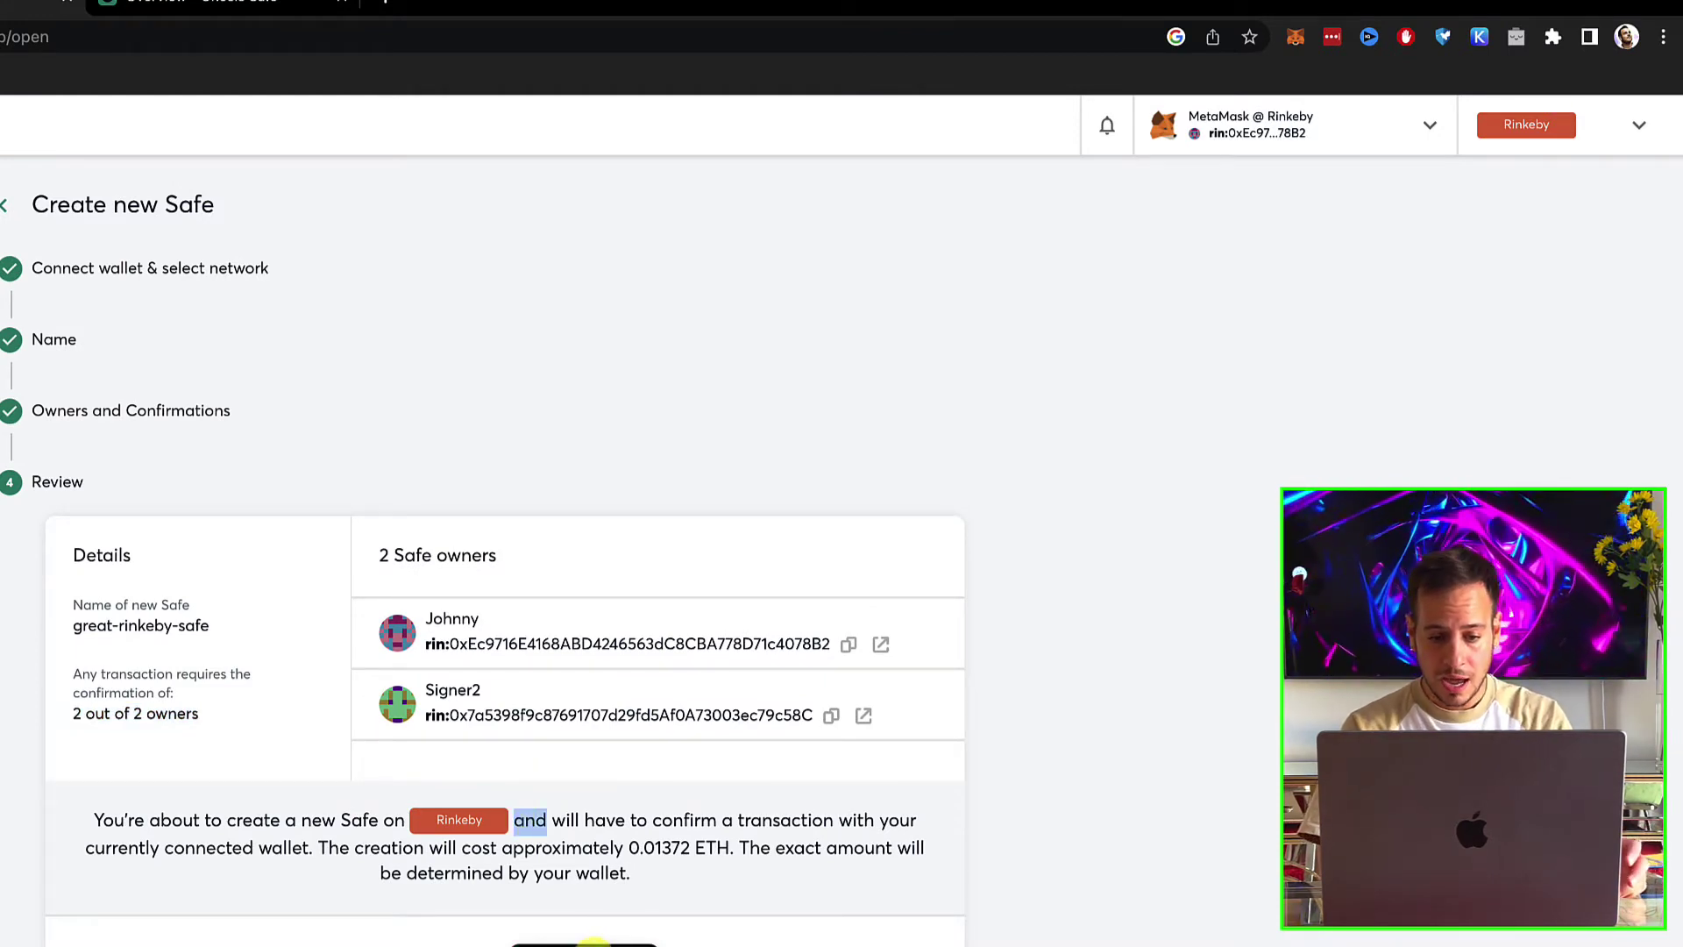
- Submit the Safe creation and confirm the transaction in MetaMask
{"action": "left_click", "coordinate": [586, 943]}
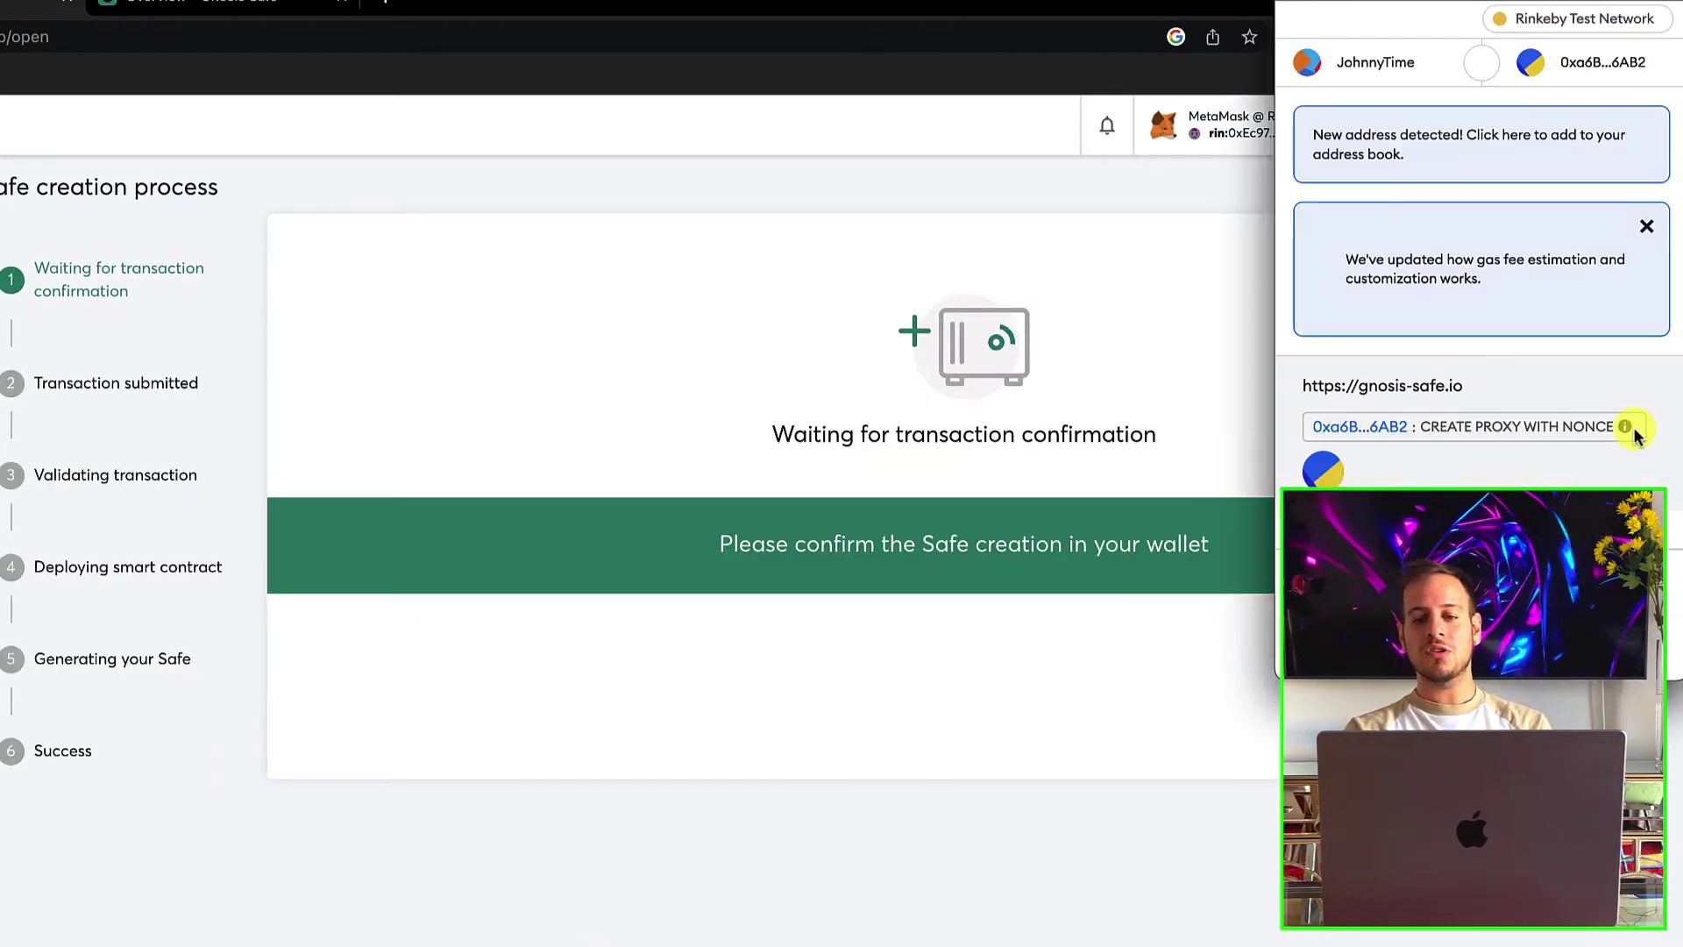
{"action": "scroll", "coordinate": [1636, 433], "scroll_direction": "down", "scroll_amount": 5}
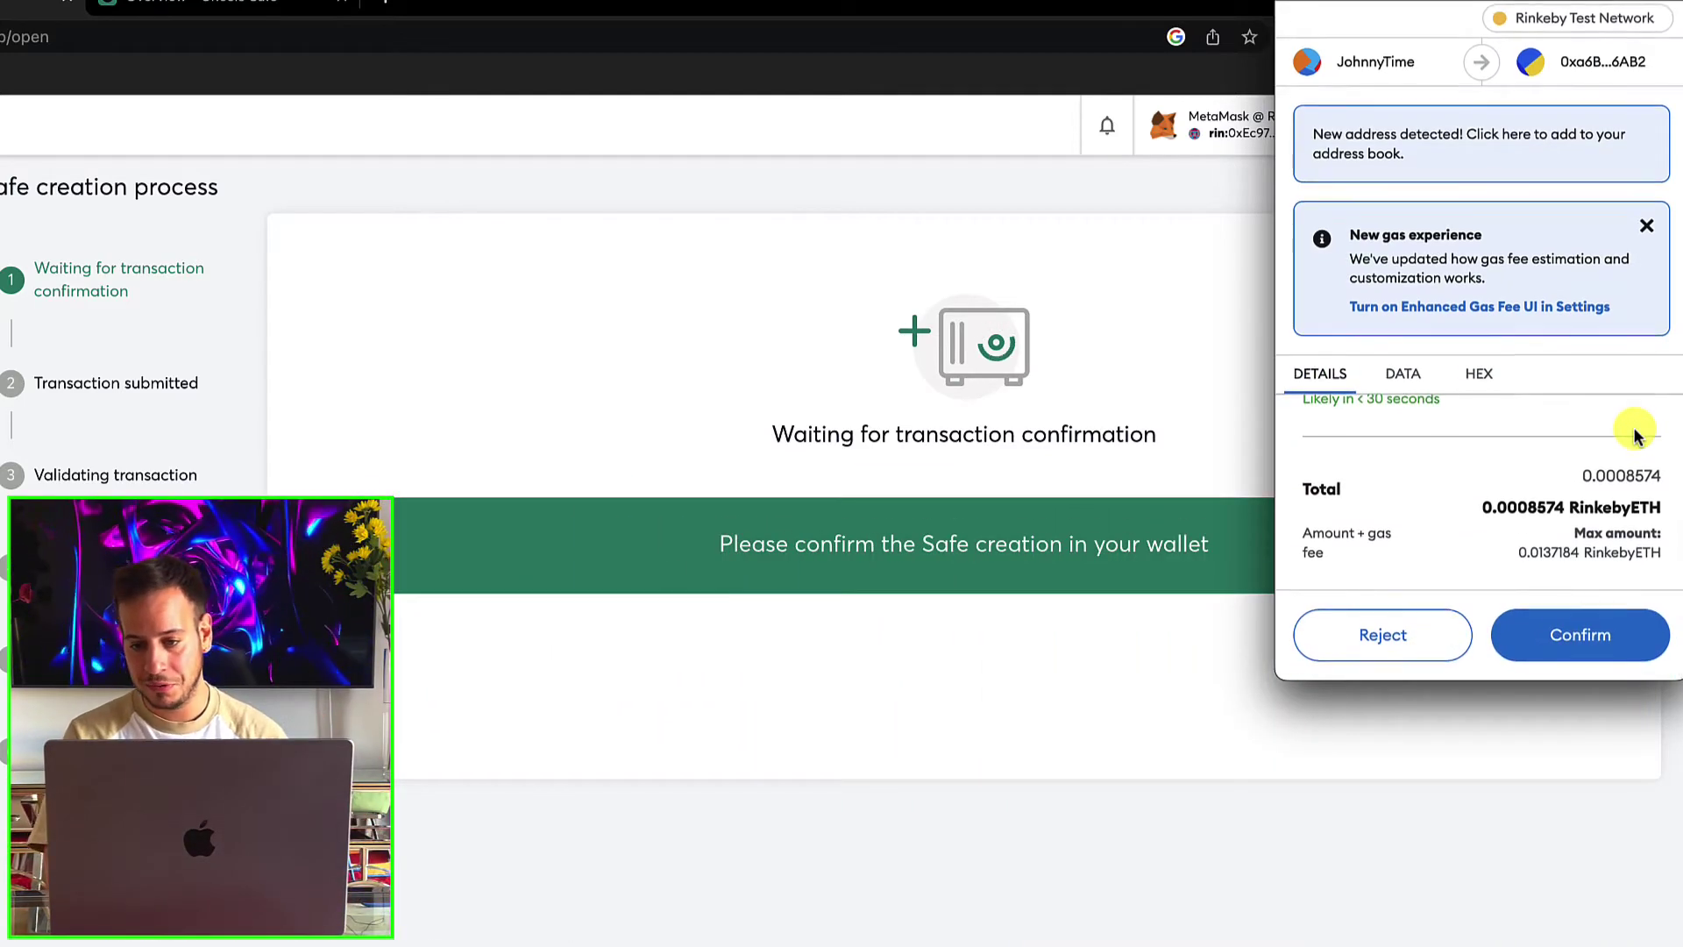
{"action": "left_click", "coordinate": [1553, 633]}
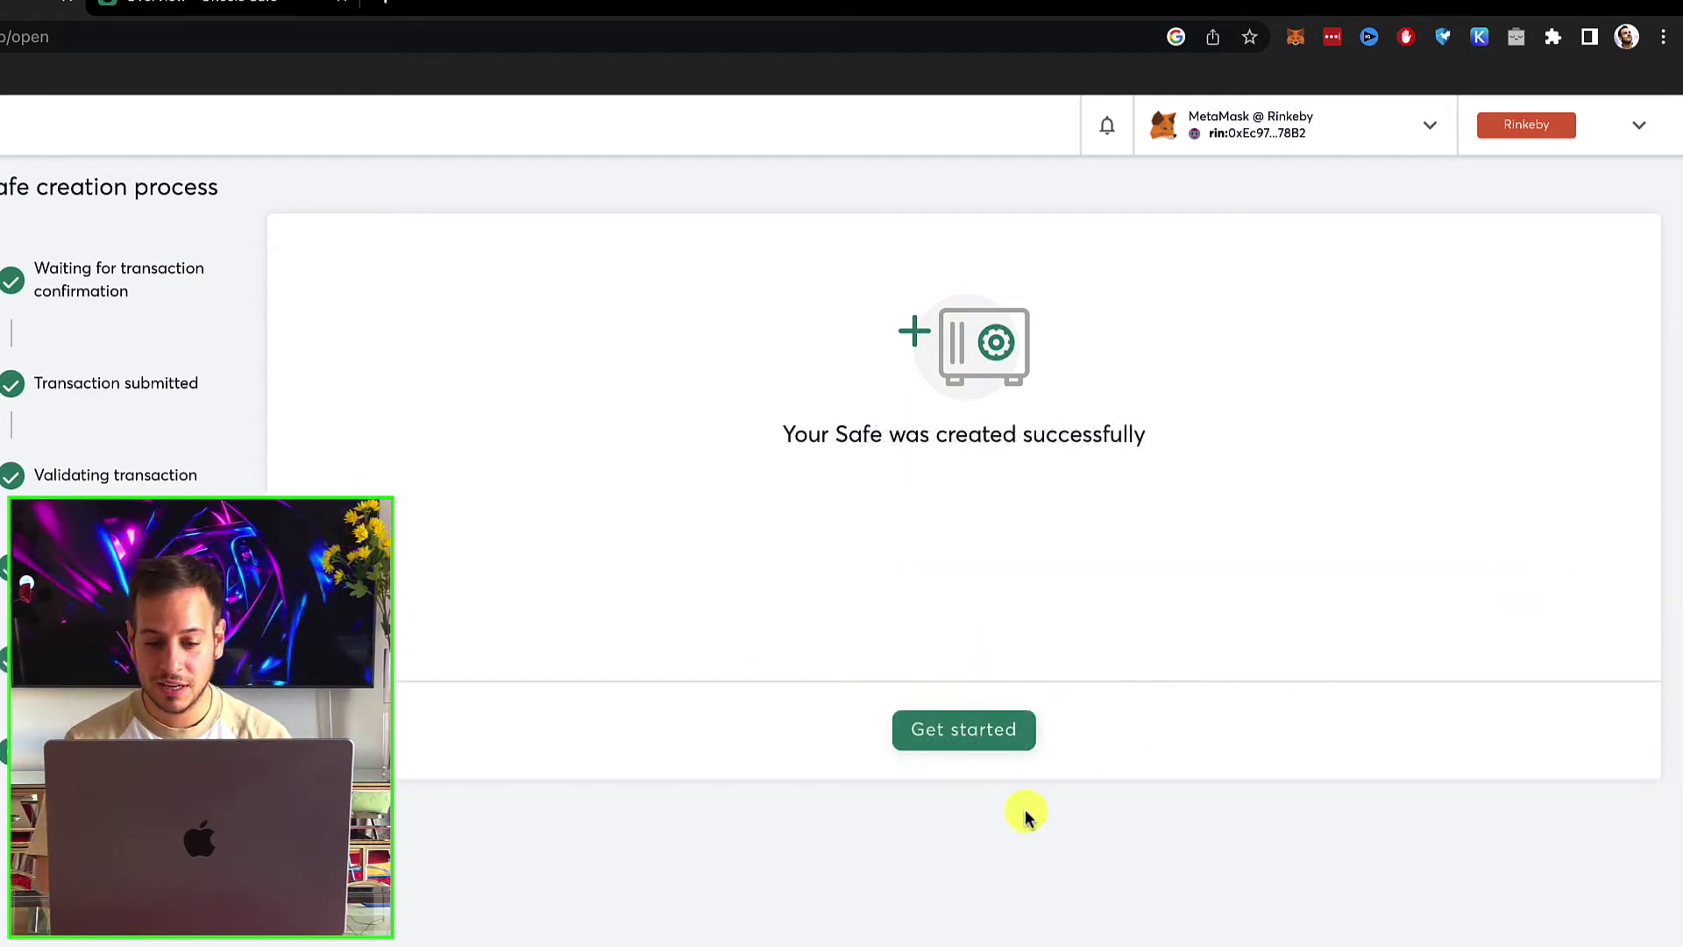
- Go to the great-rinkeby-safe dashboard via Get started
{"action": "left_click", "coordinate": [1010, 734]}
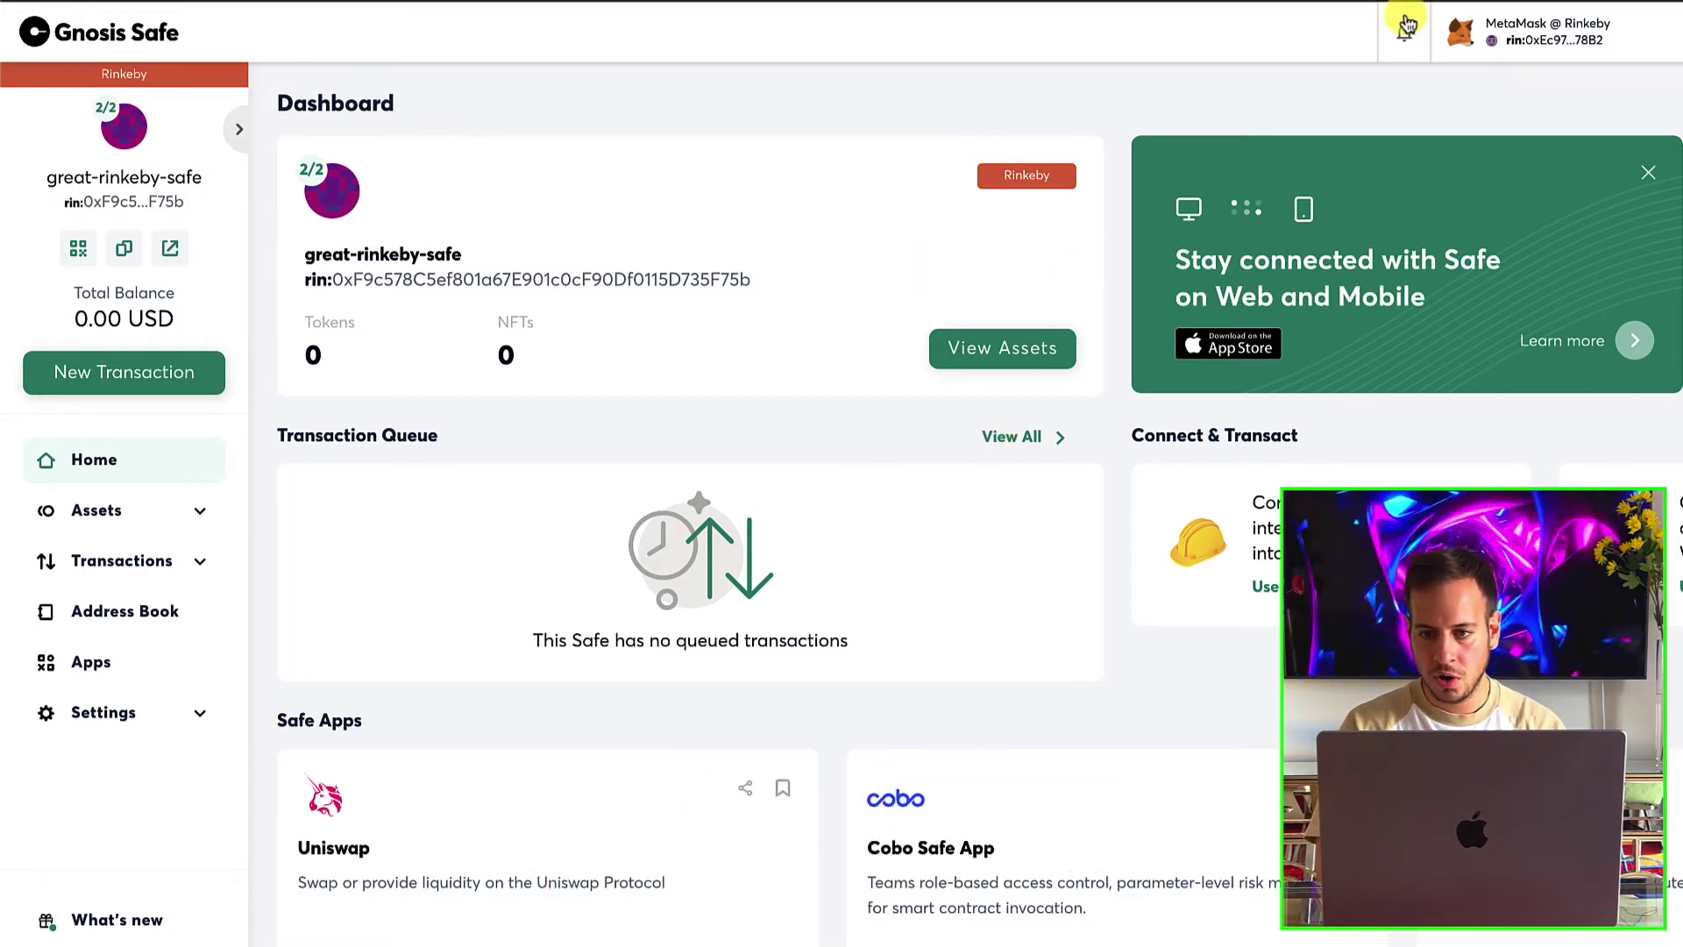
- Check the MetaMask wallet, then copy the Safe's address from the sidebar
{"action": "key", "text": "alt+shift+m"}
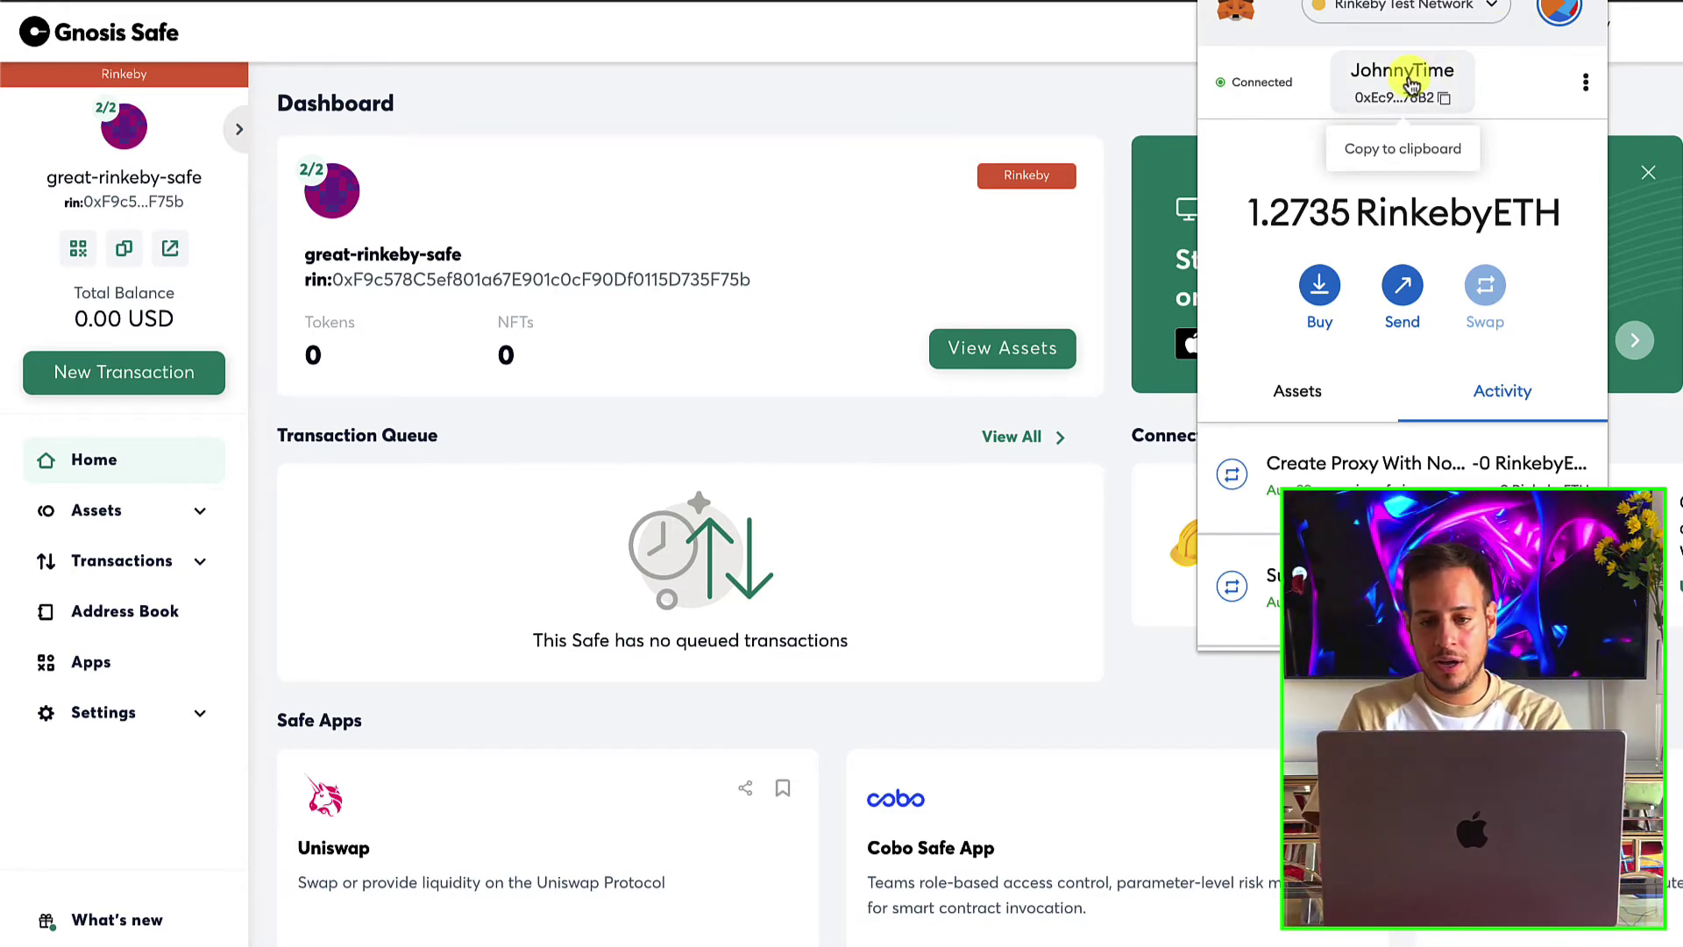
{"action": "left_click", "coordinate": [842, 132]}
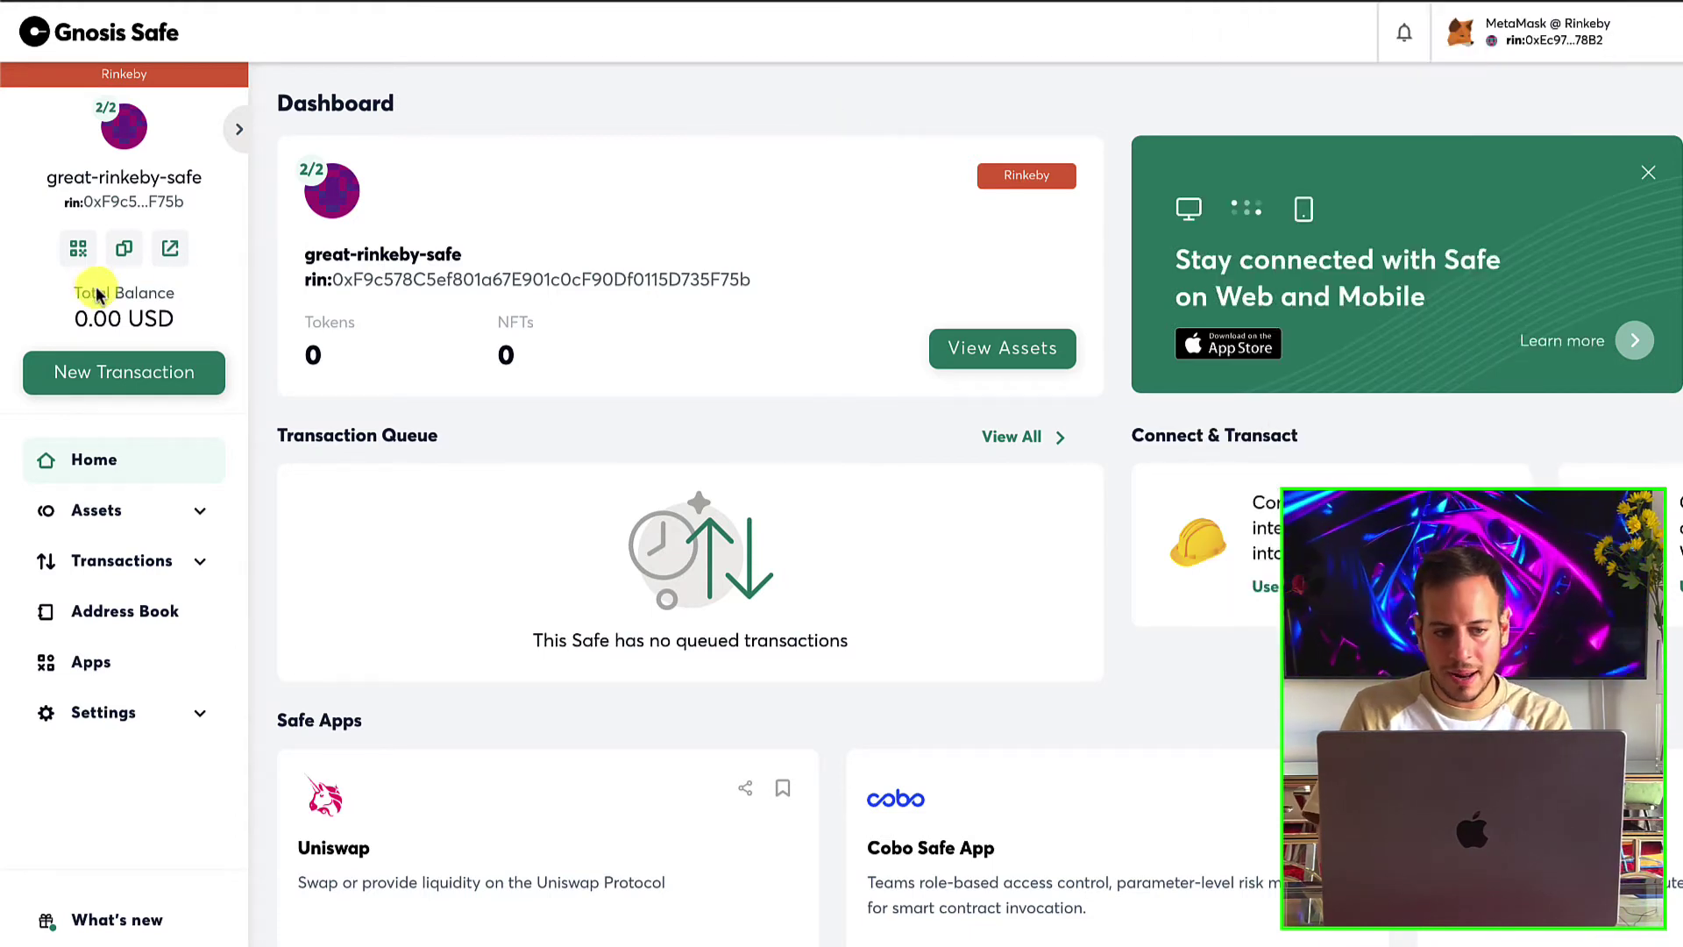
{"action": "left_click", "coordinate": [125, 254]}
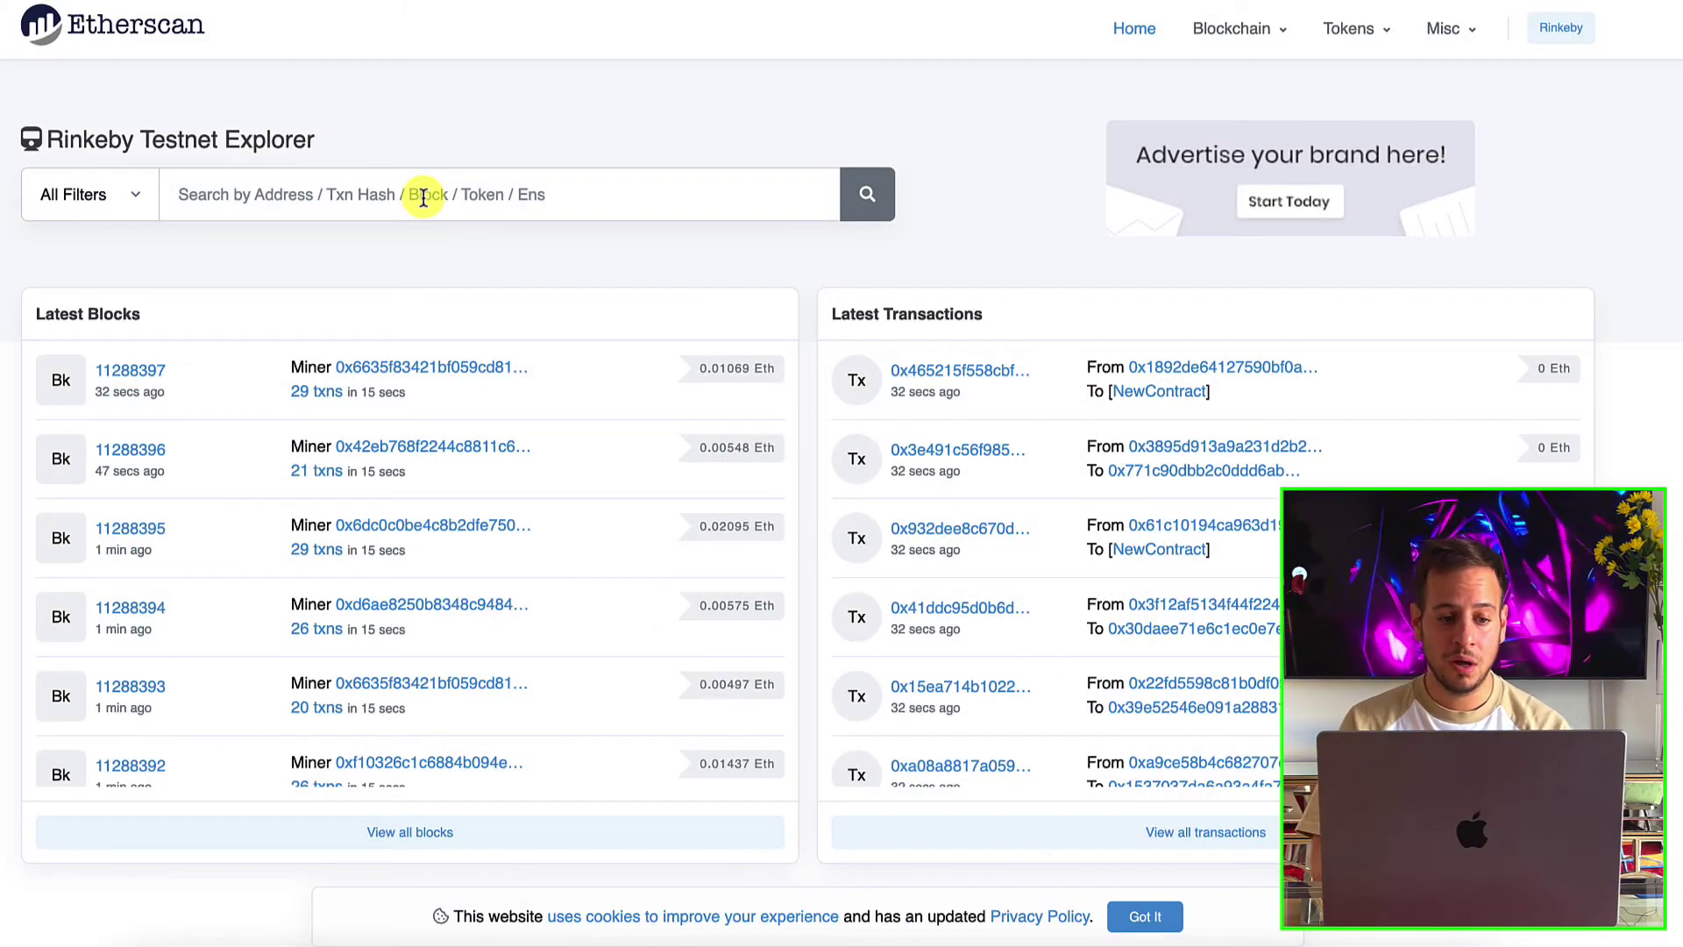
- Search Etherscan for the pasted Safe address with its 'rin:' prefix removed
{"action": "left_click", "coordinate": [423, 197]}
{"action": "key", "text": "super+v"}
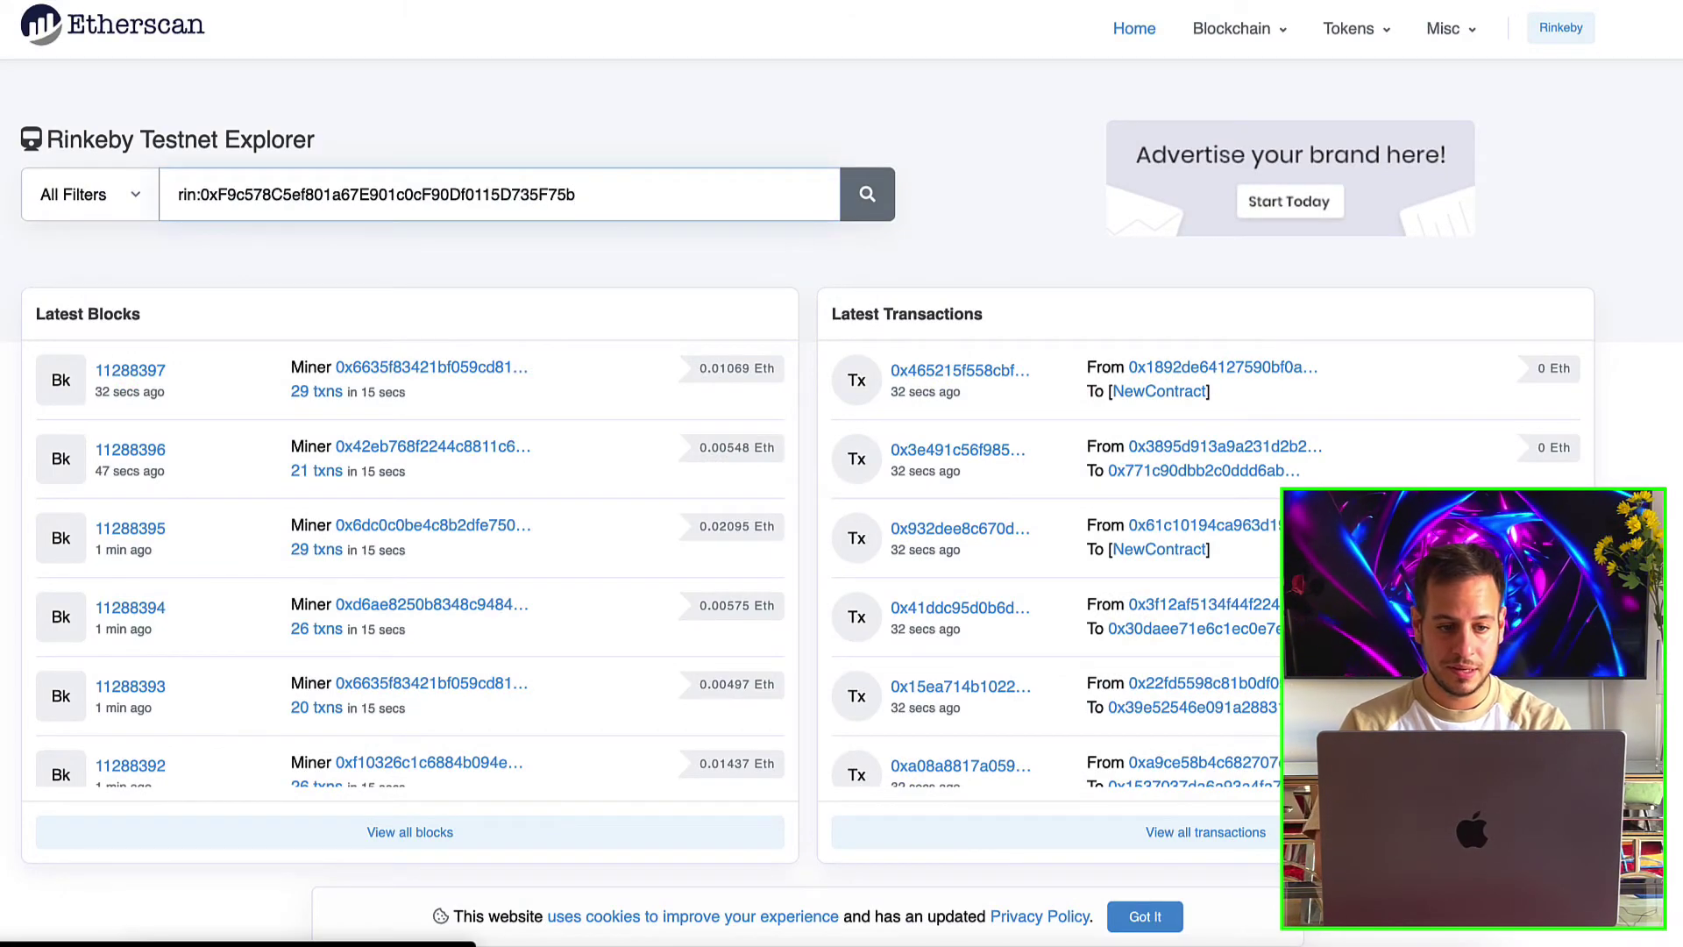
{"action": "key", "text": "Return"}
{"action": "left_click", "coordinate": [1001, 43]}
{"action": "key", "text": "super+v"}
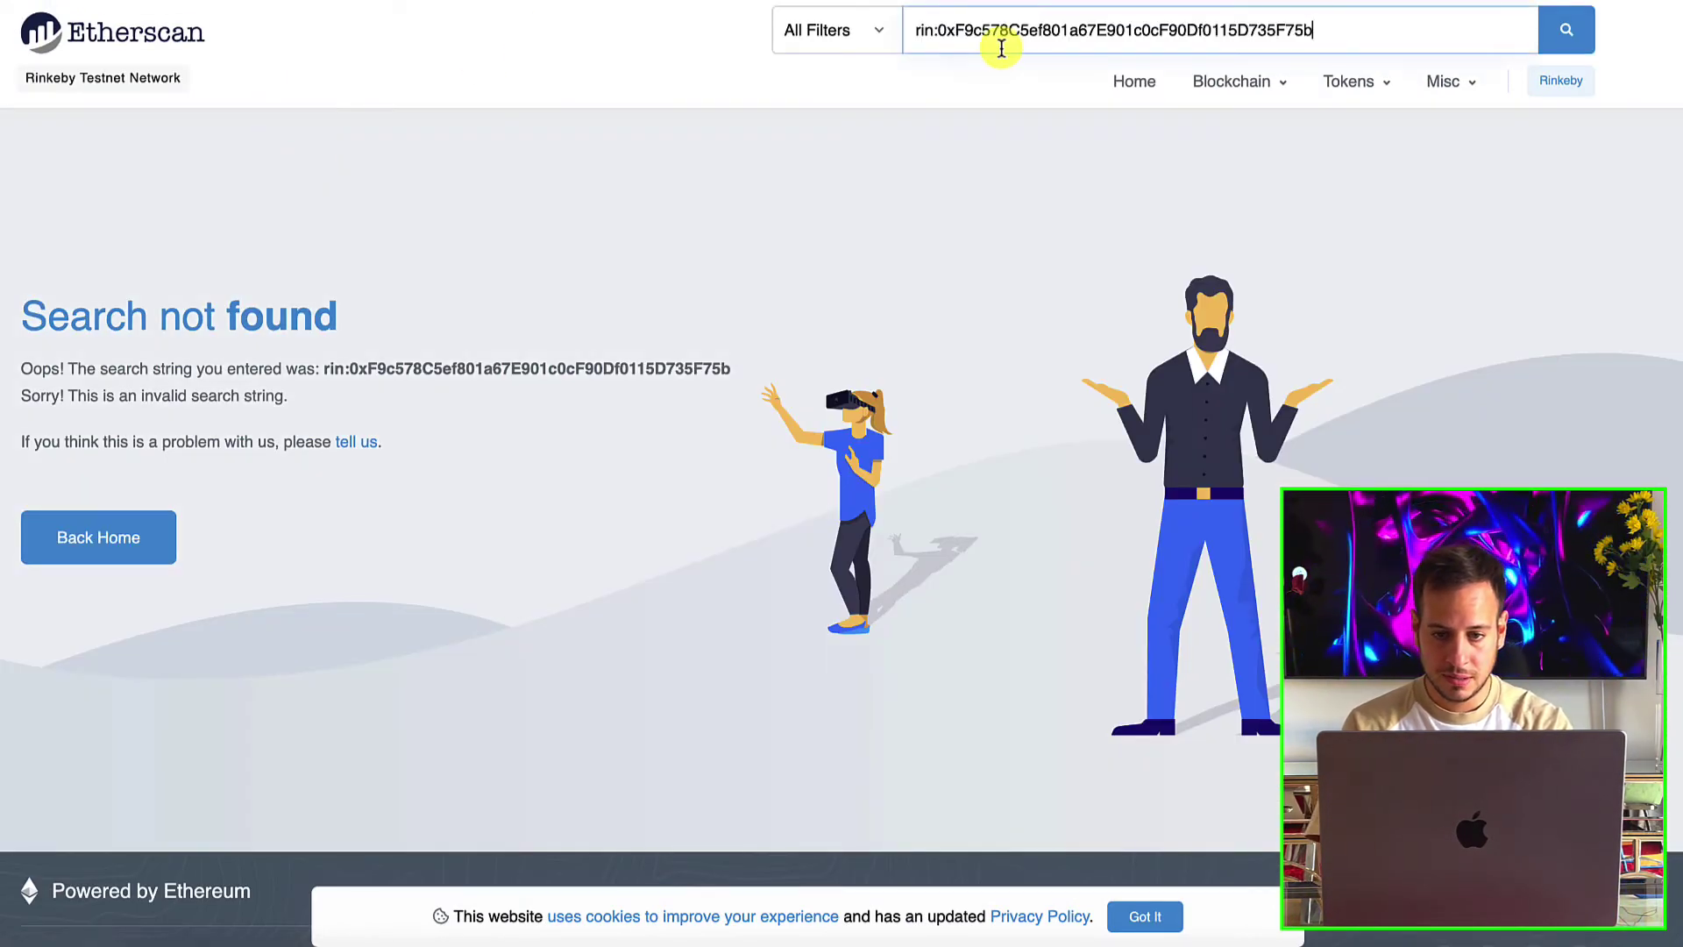
{"action": "key", "text": "shift+Right"}
{"action": "key", "text": "BackSpace"}
{"action": "key", "text": "Return"}
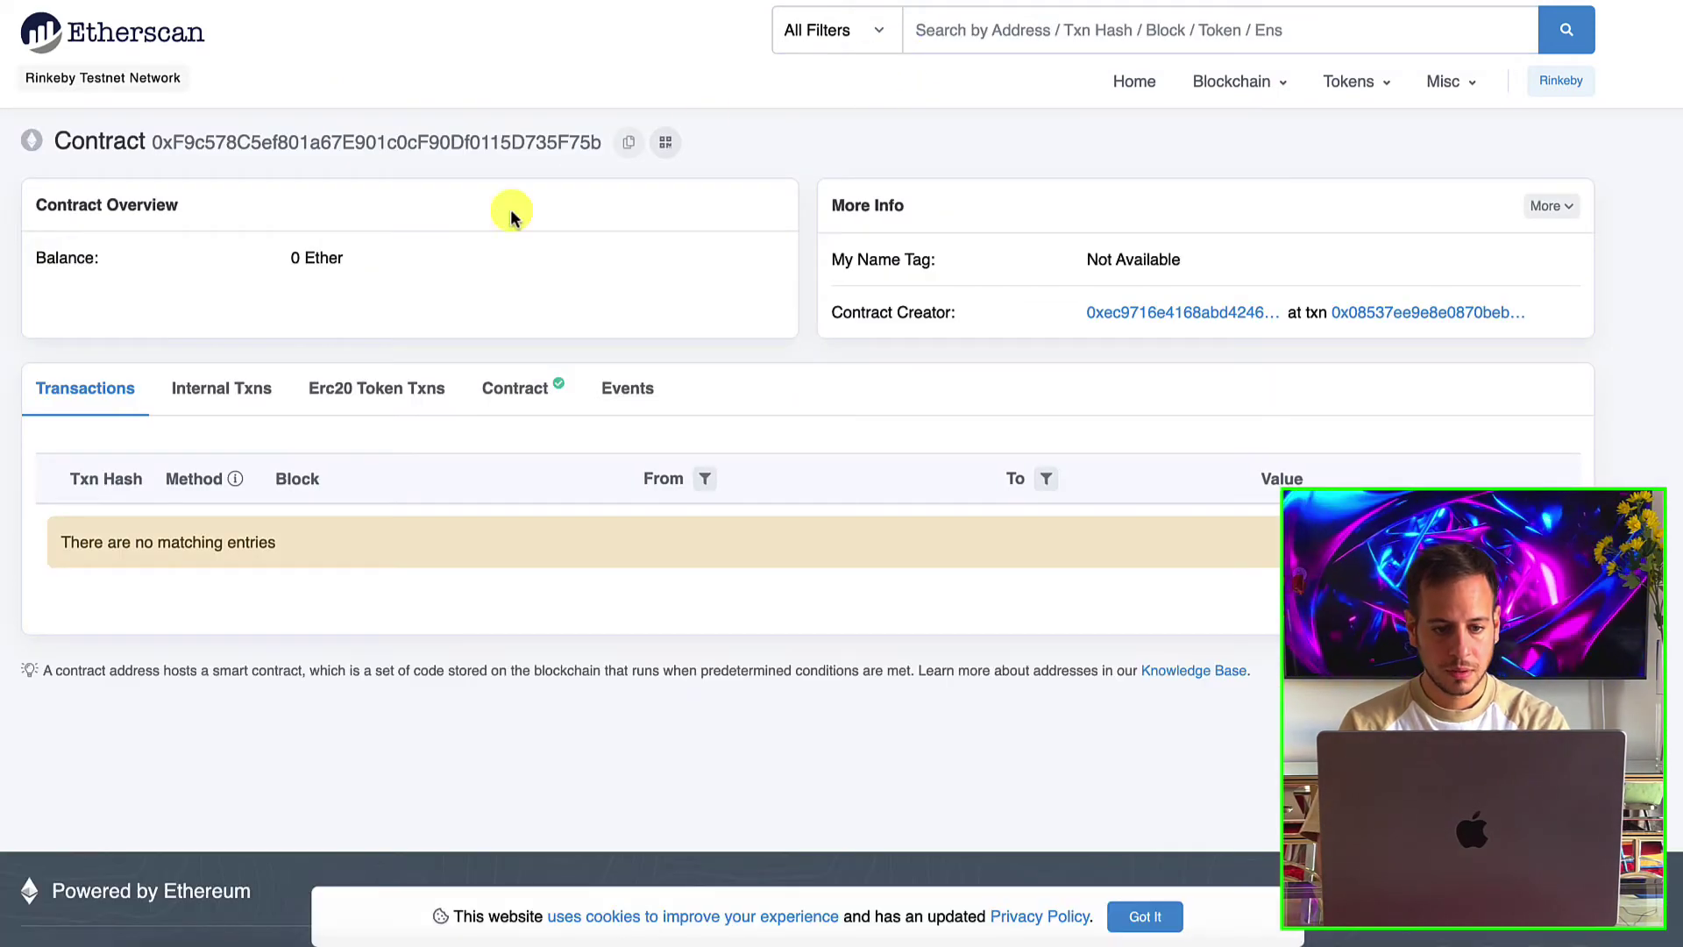
- Confirm the contract's source is verified and copy the contract address
{"action": "left_click", "coordinate": [488, 388]}
{"action": "scroll", "coordinate": [226, 671], "scroll_direction": "down", "scroll_amount": 1}
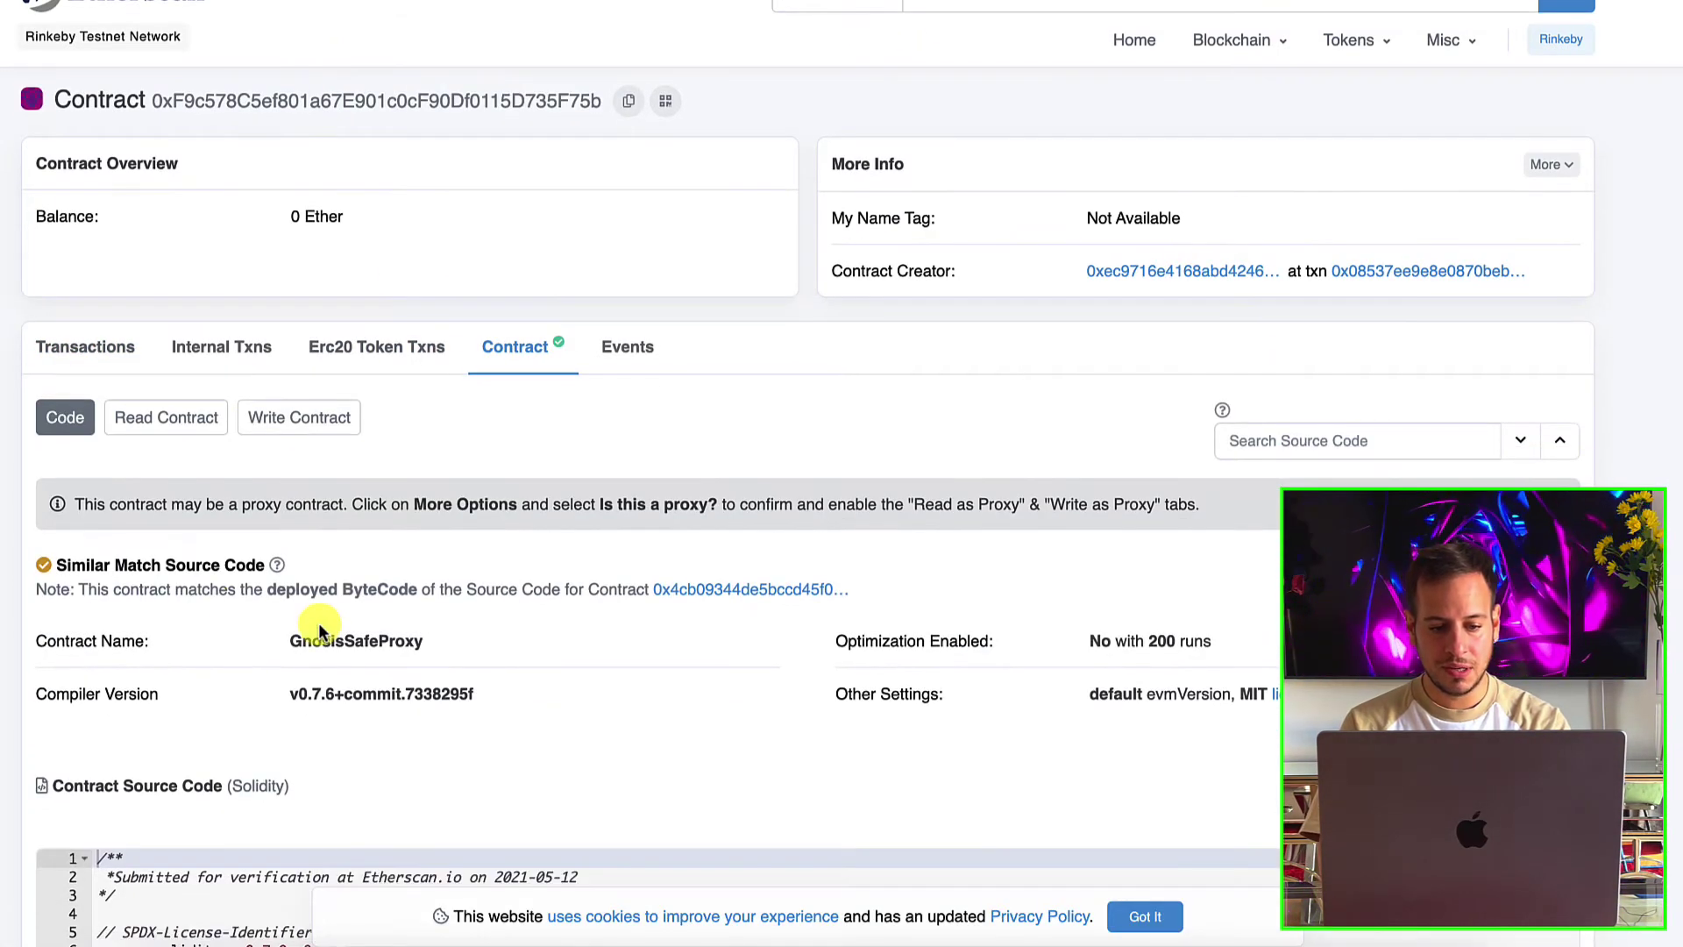
{"action": "triple_click", "coordinate": [318, 624]}
{"action": "left_click", "coordinate": [317, 656]}
{"action": "scroll", "coordinate": [318, 653], "scroll_direction": "up", "scroll_amount": 1}
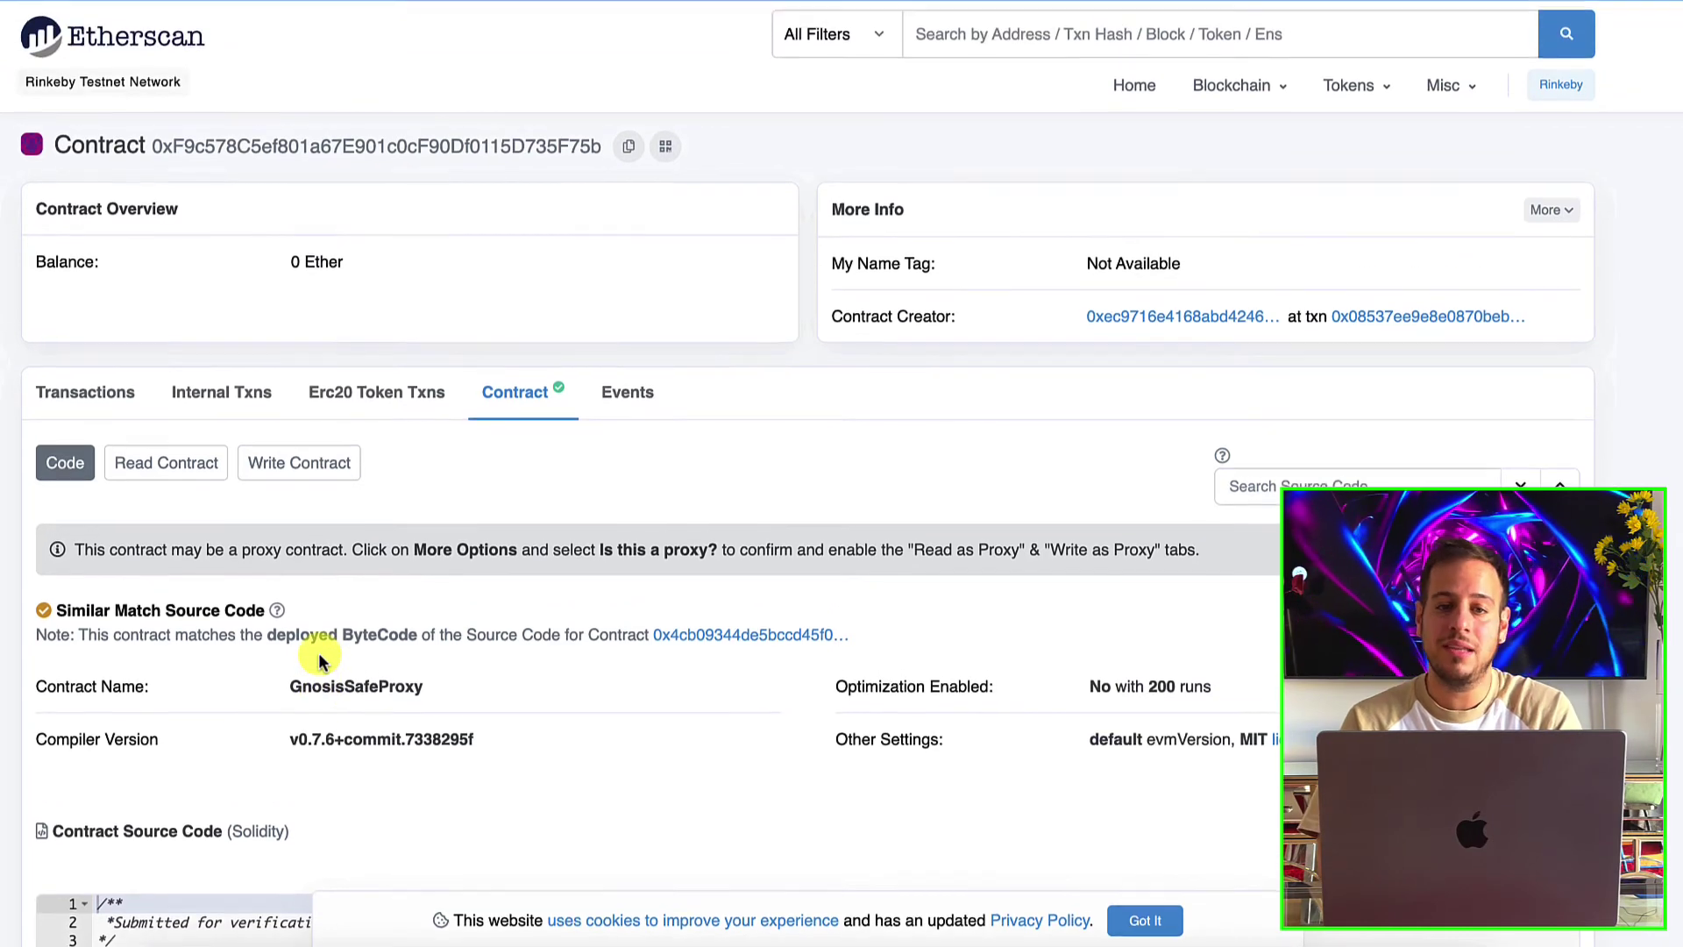
{"action": "left_click", "coordinate": [628, 101]}
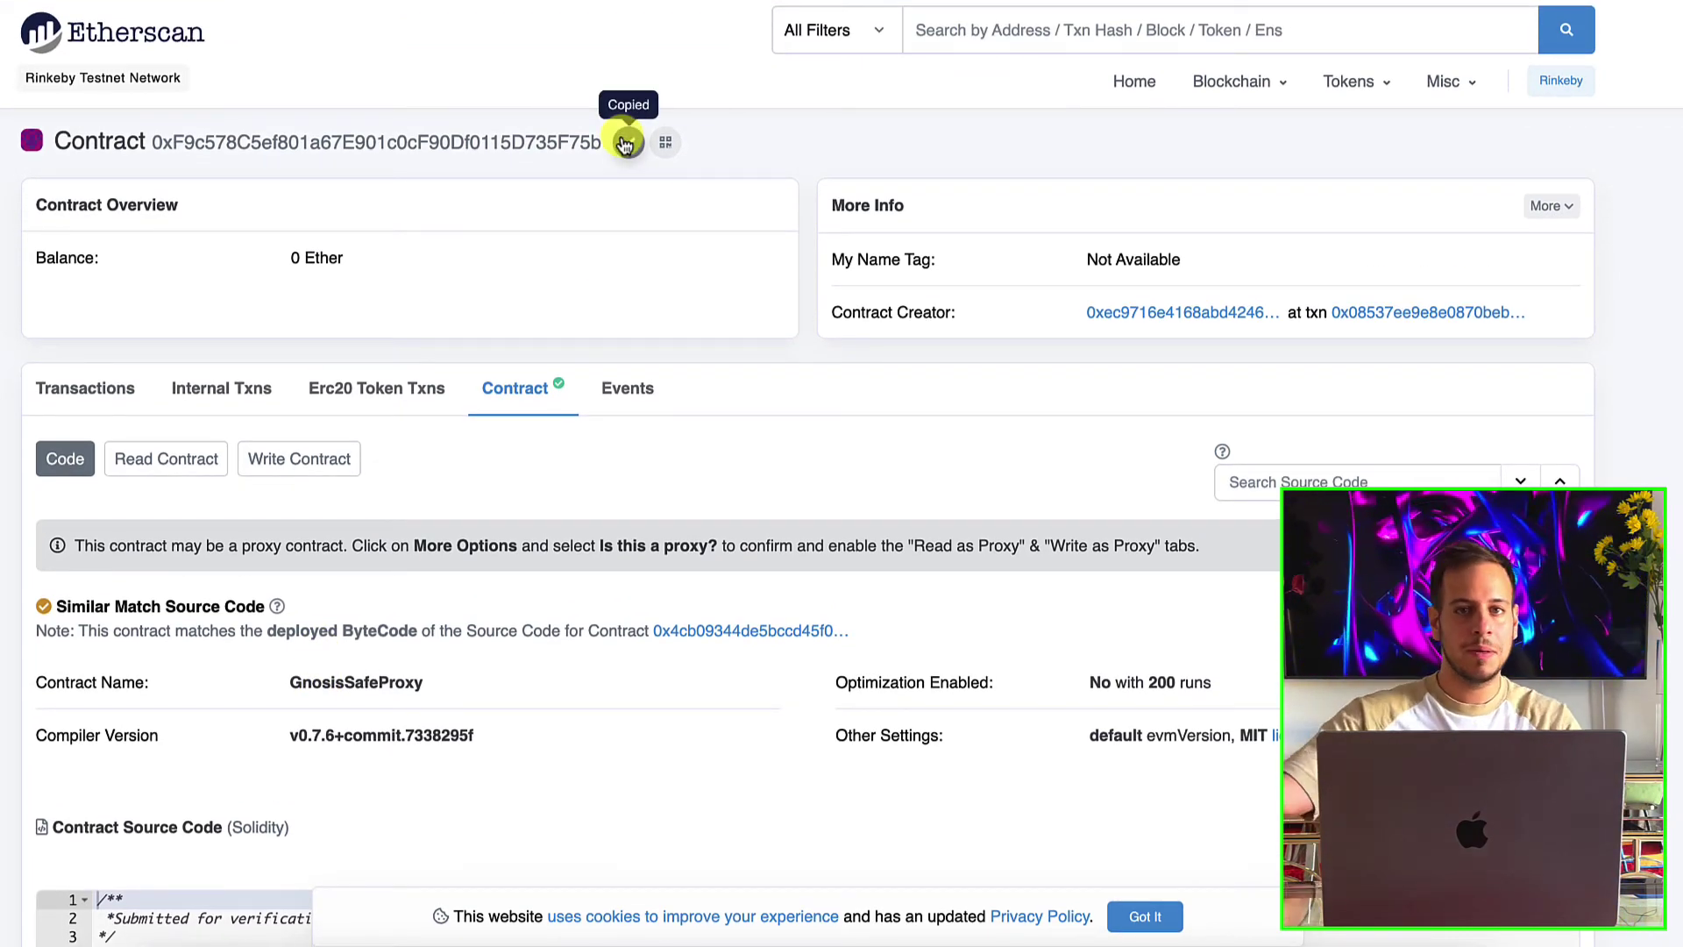
{"action": "double_click", "coordinate": [585, 147]}
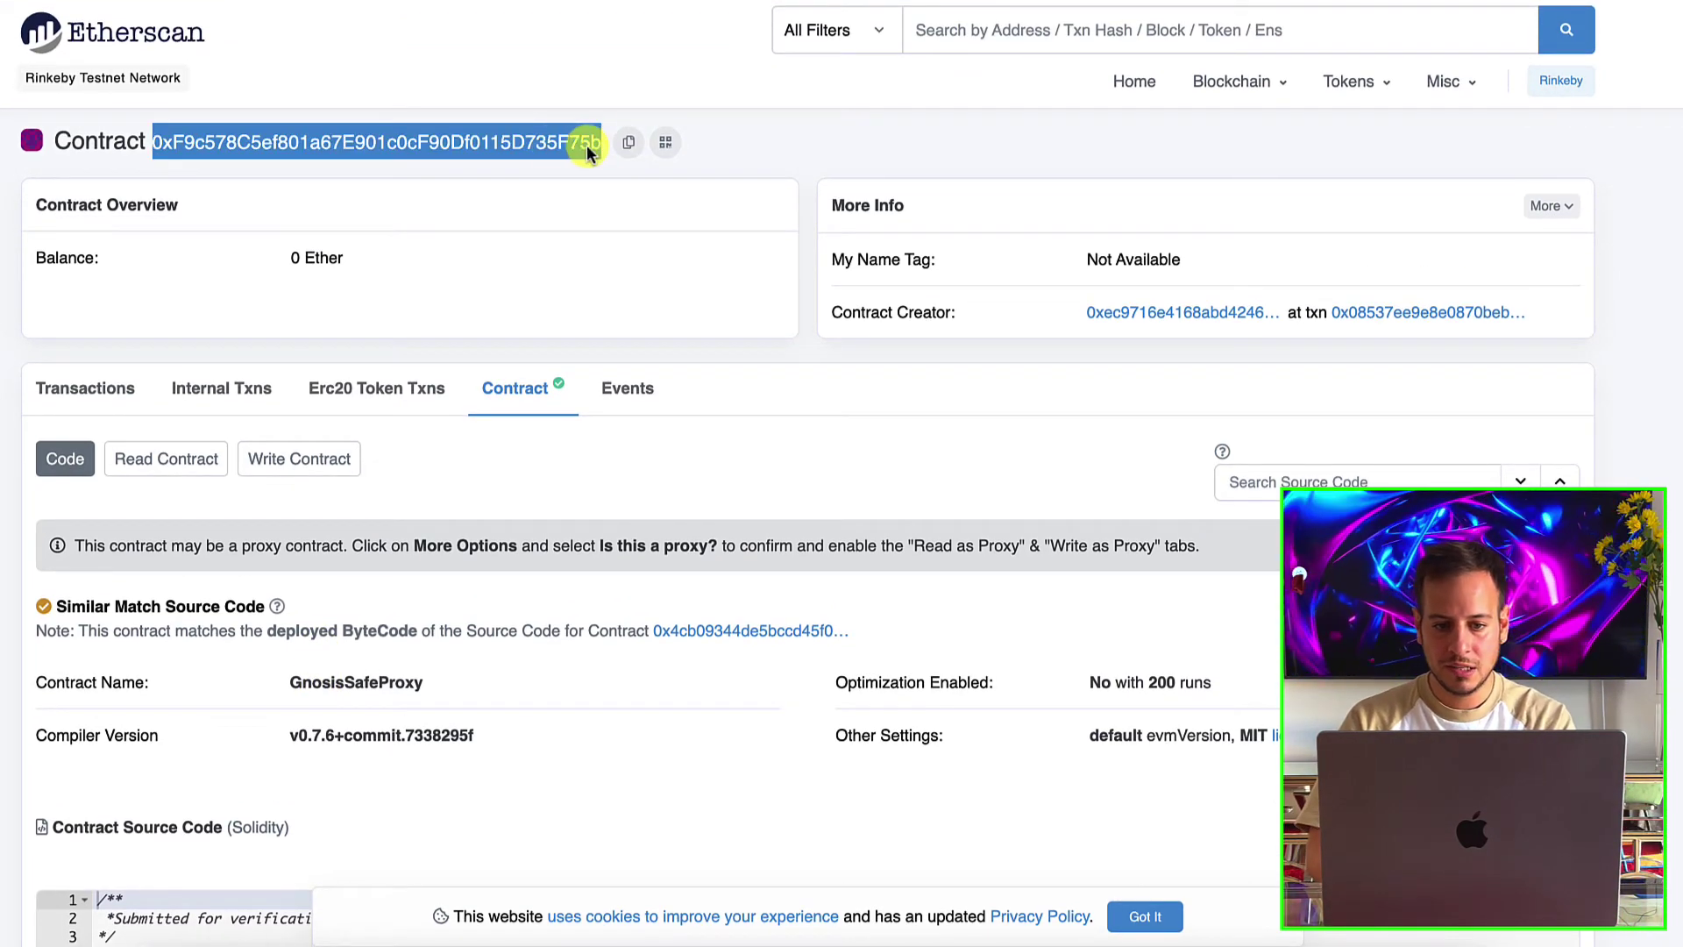
{"action": "left_click", "coordinate": [628, 142]}
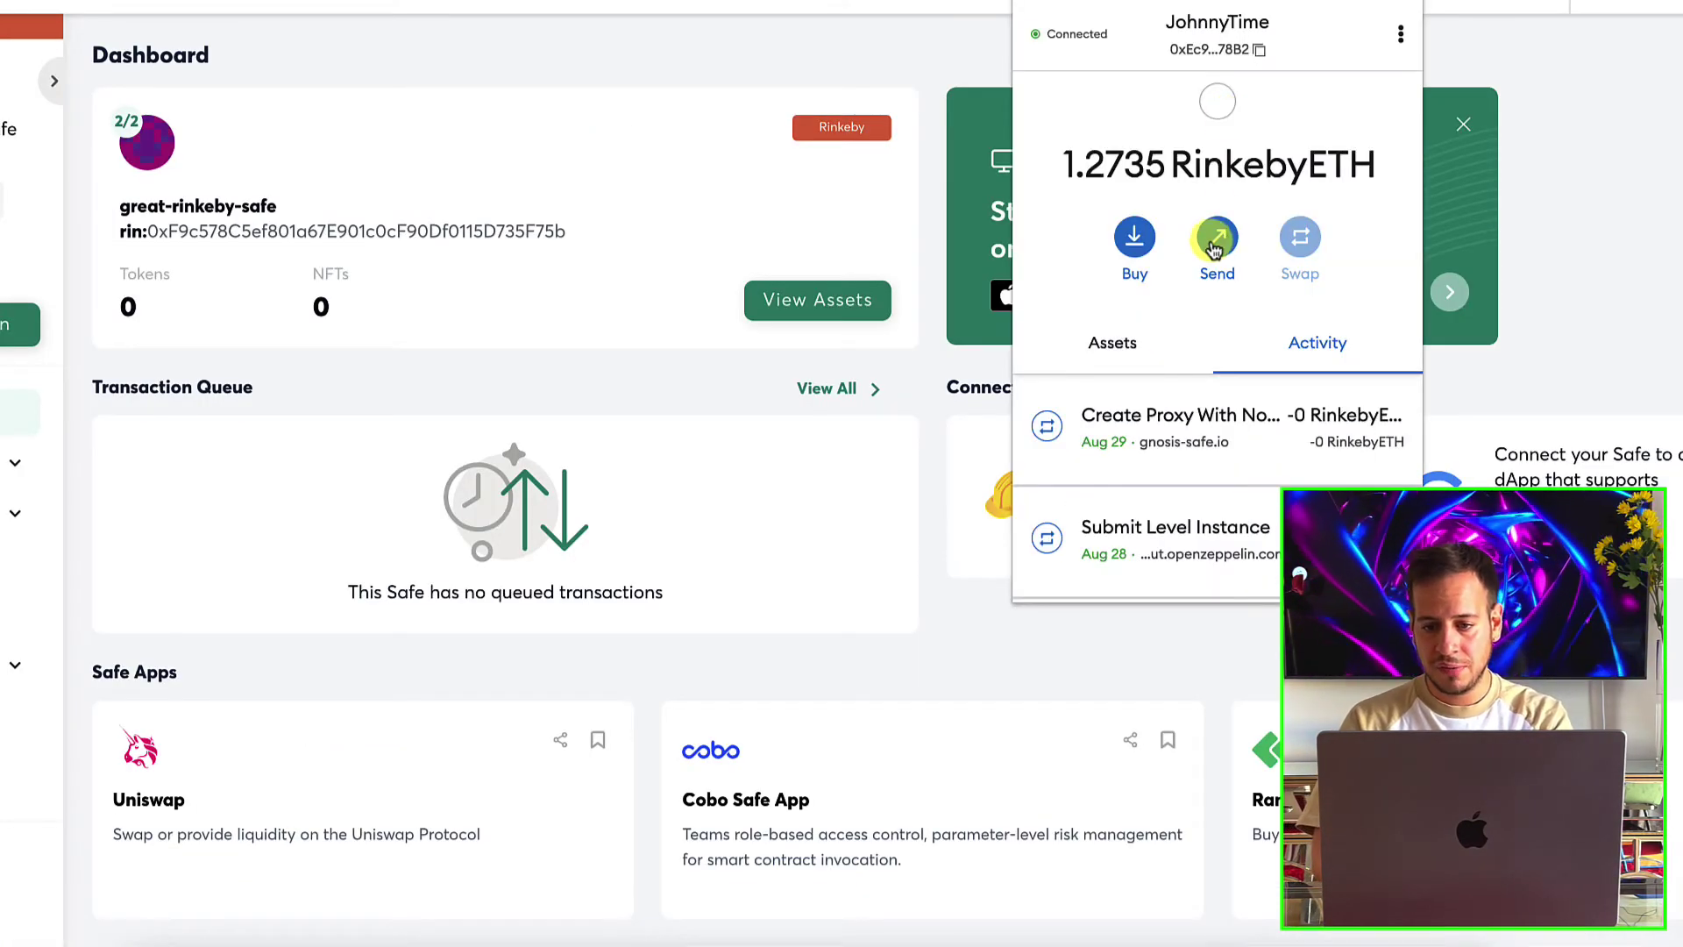
- Send 0.02 RinkebyETH from MetaMask to the pasted Safe address, then return to the dashboard
{"action": "left_click", "coordinate": [1218, 233]}
{"action": "key", "text": "super+v"}
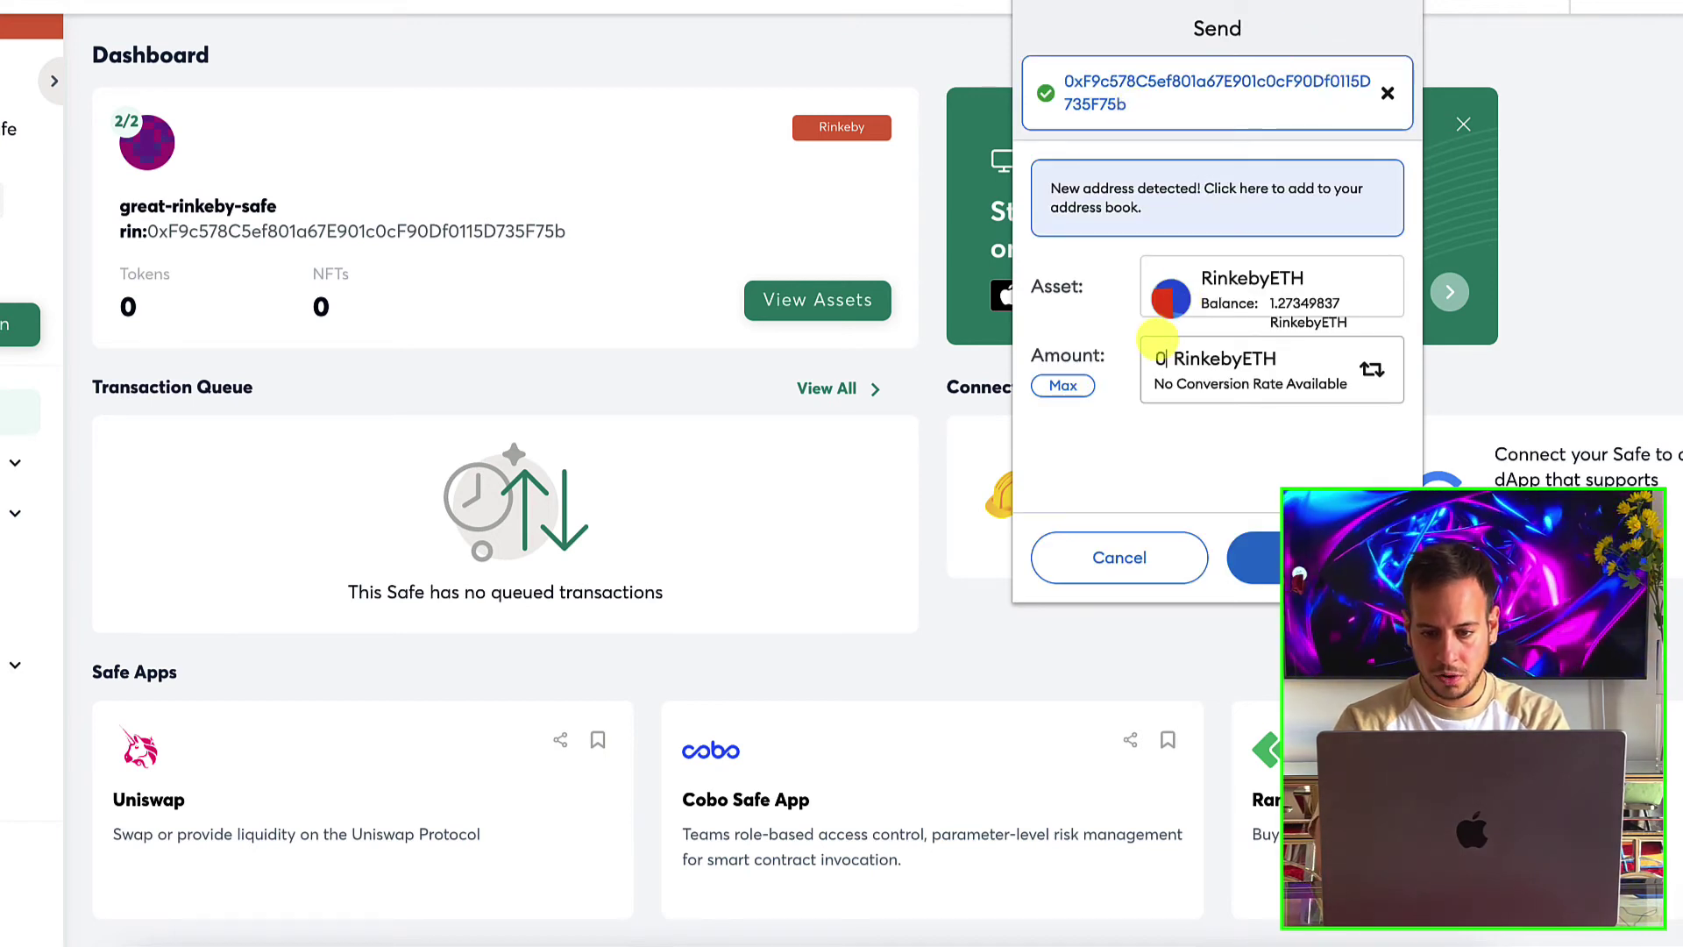
{"action": "type", "text": ".02"}
{"action": "left_click", "coordinate": [1271, 561]}
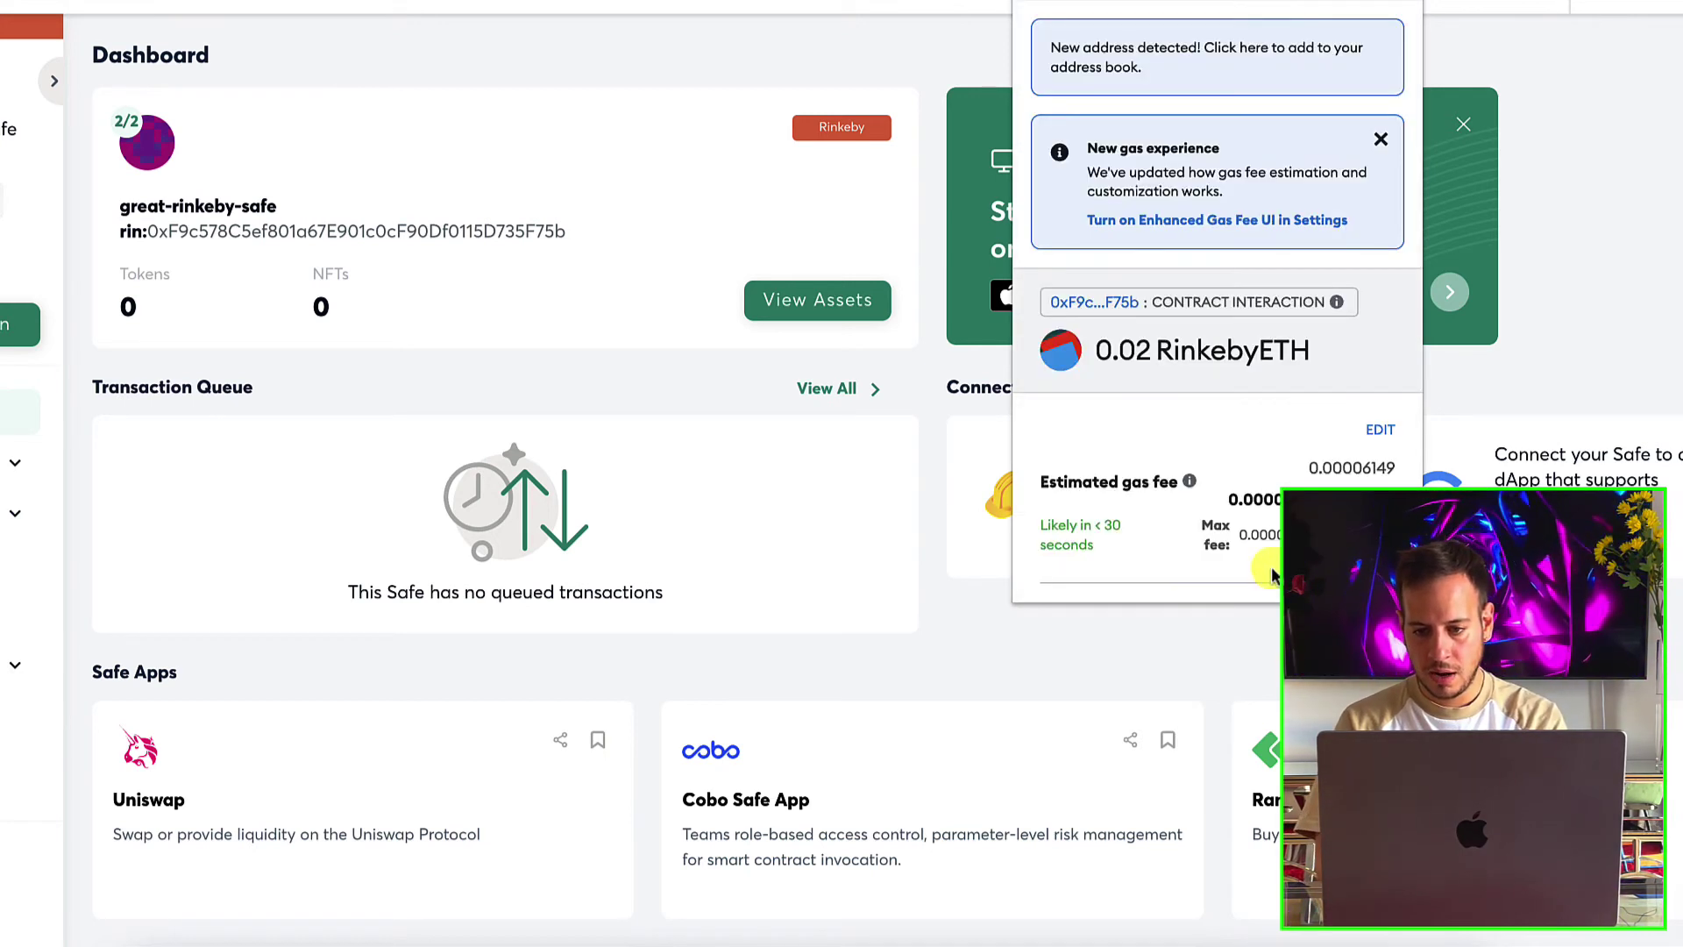
{"action": "scroll", "coordinate": [1275, 565], "scroll_direction": "down", "scroll_amount": 4}
{"action": "left_click", "coordinate": [1262, 558]}
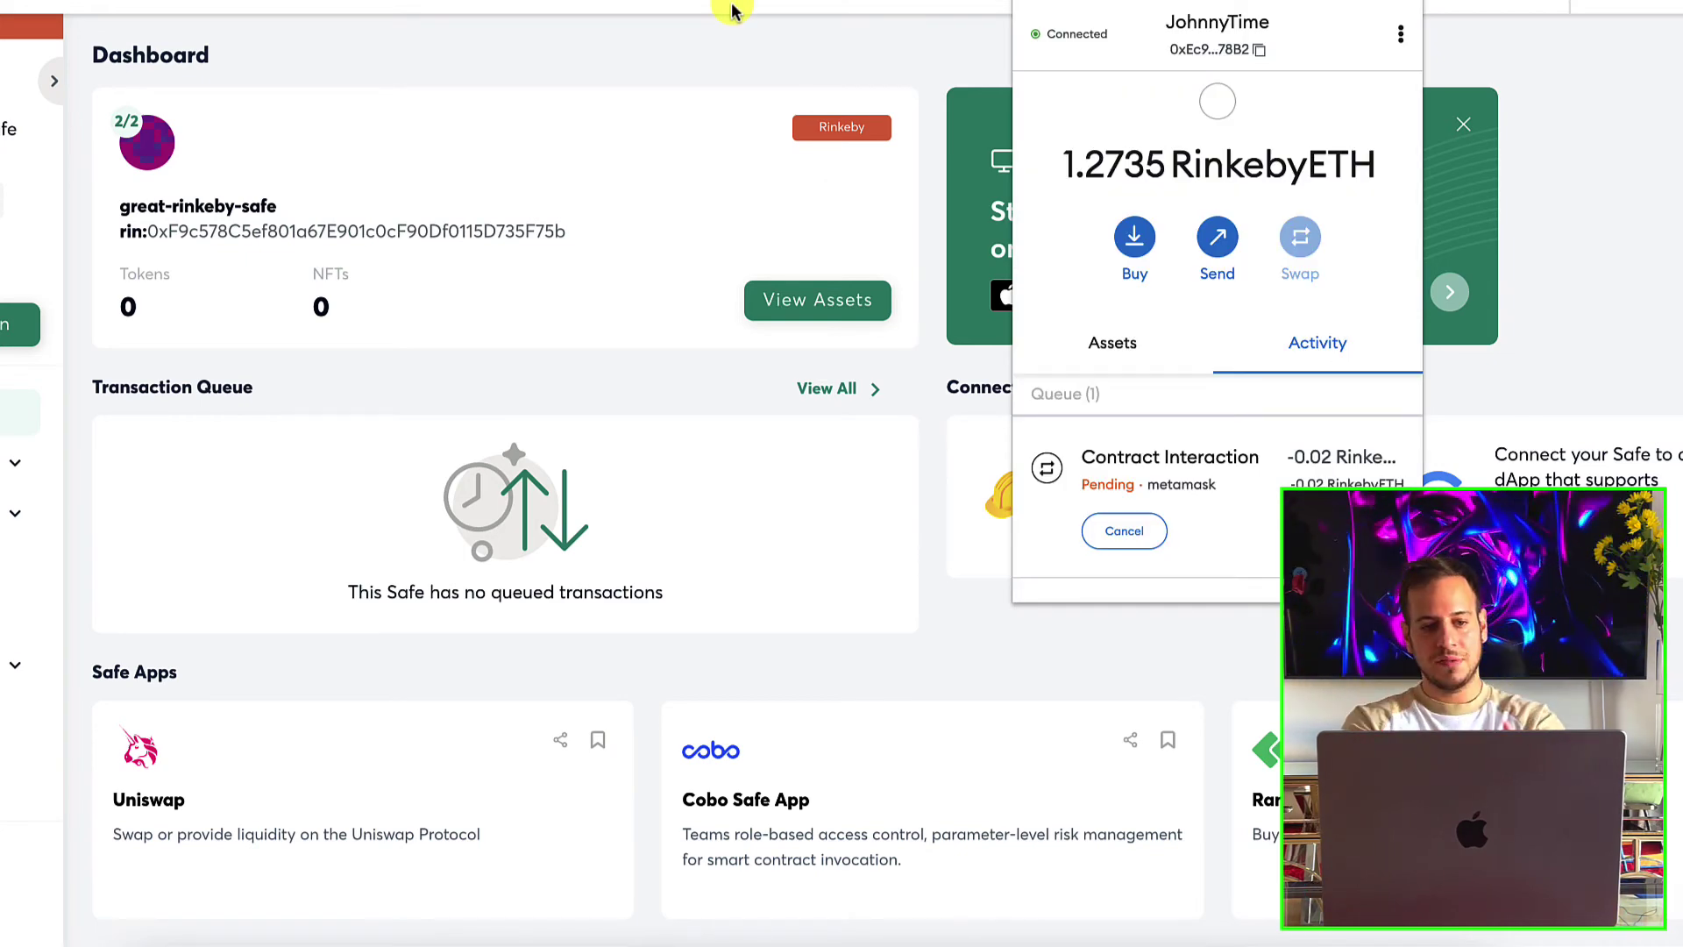
{"action": "left_click", "coordinate": [781, 401]}
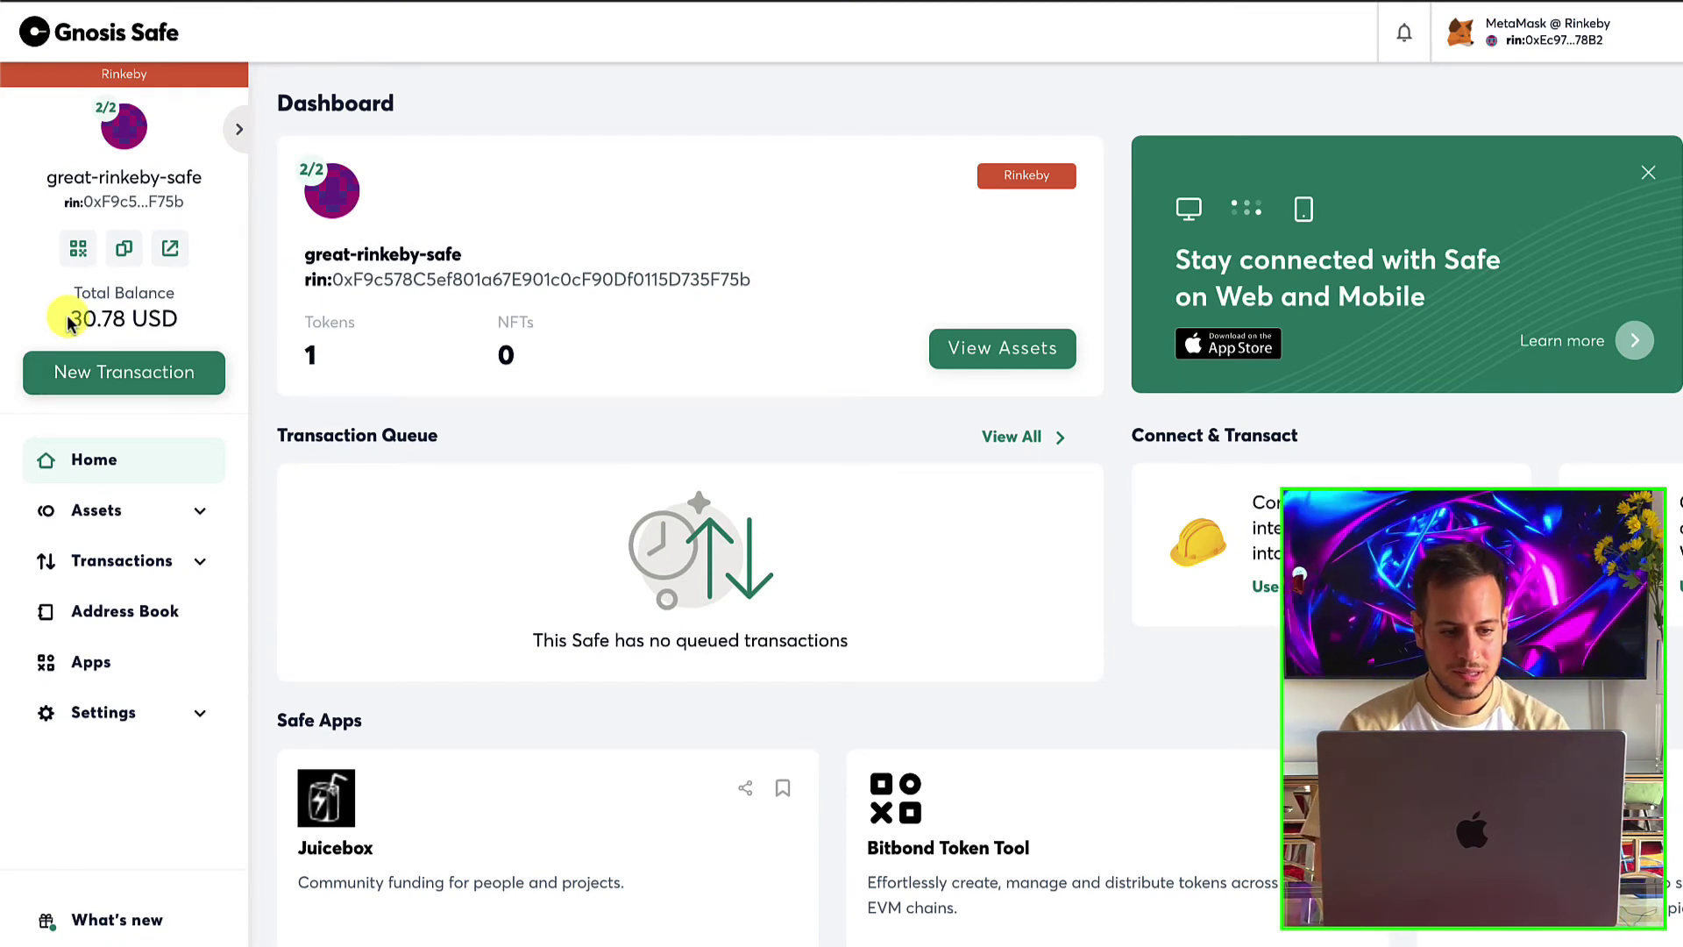
- Confirm the Safe's new balance of 30.78 USD
{"action": "left_click_drag", "start_coordinate": [66, 317], "coordinate": [166, 317]}
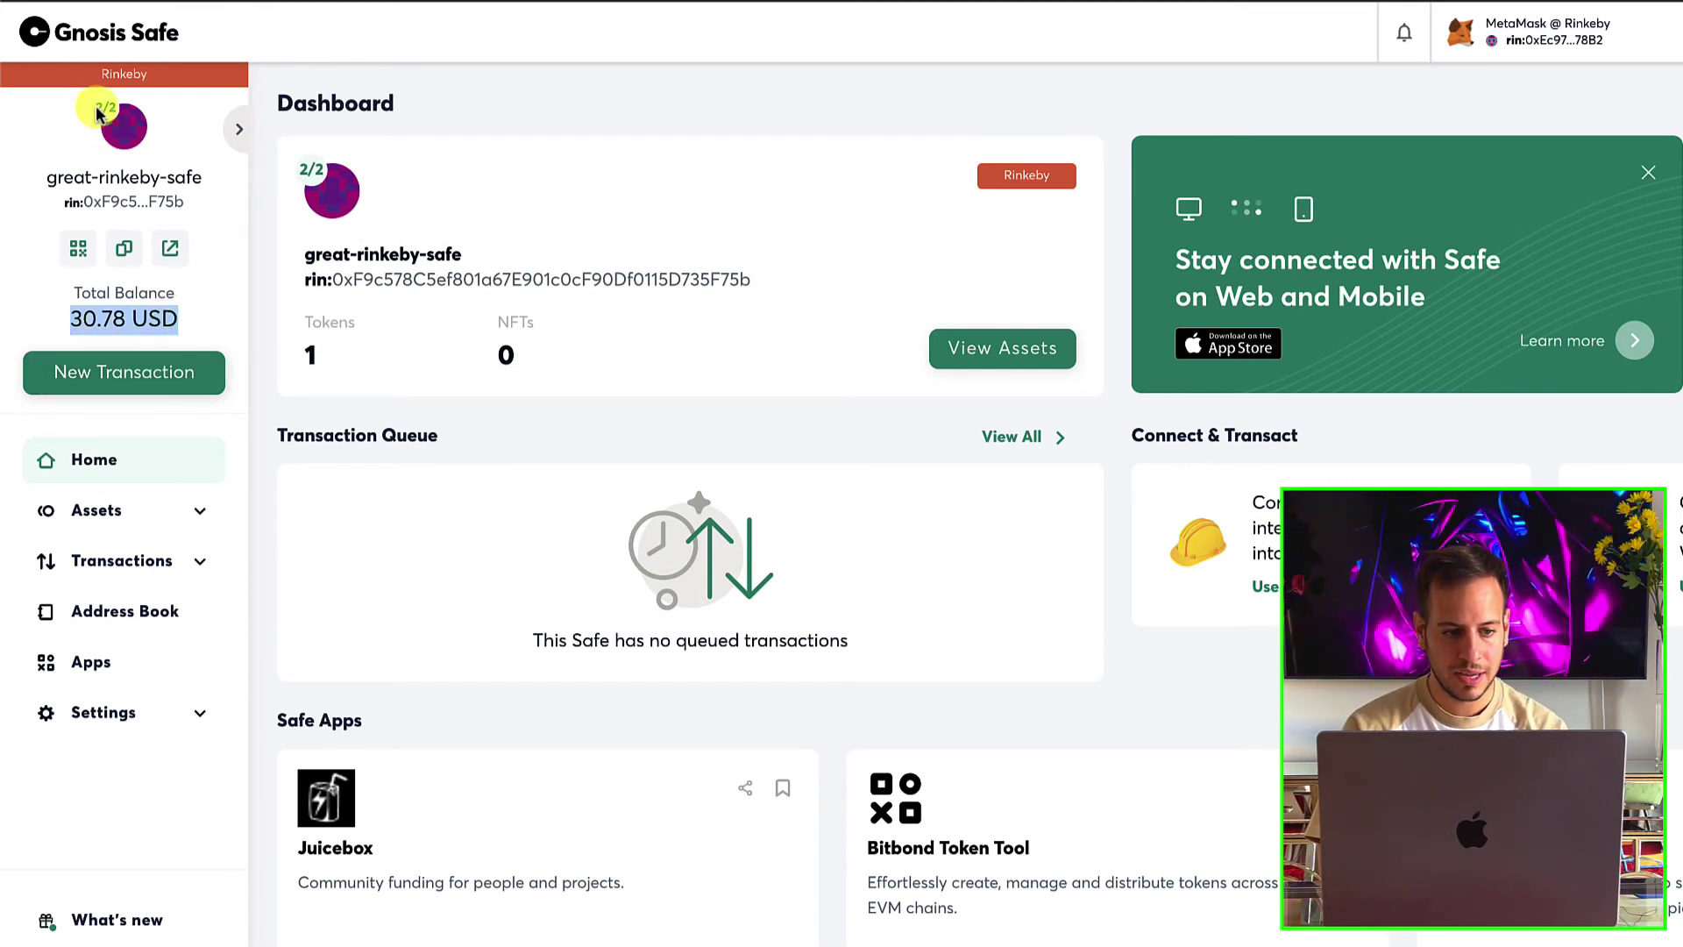
{"action": "left_click", "coordinate": [76, 329]}
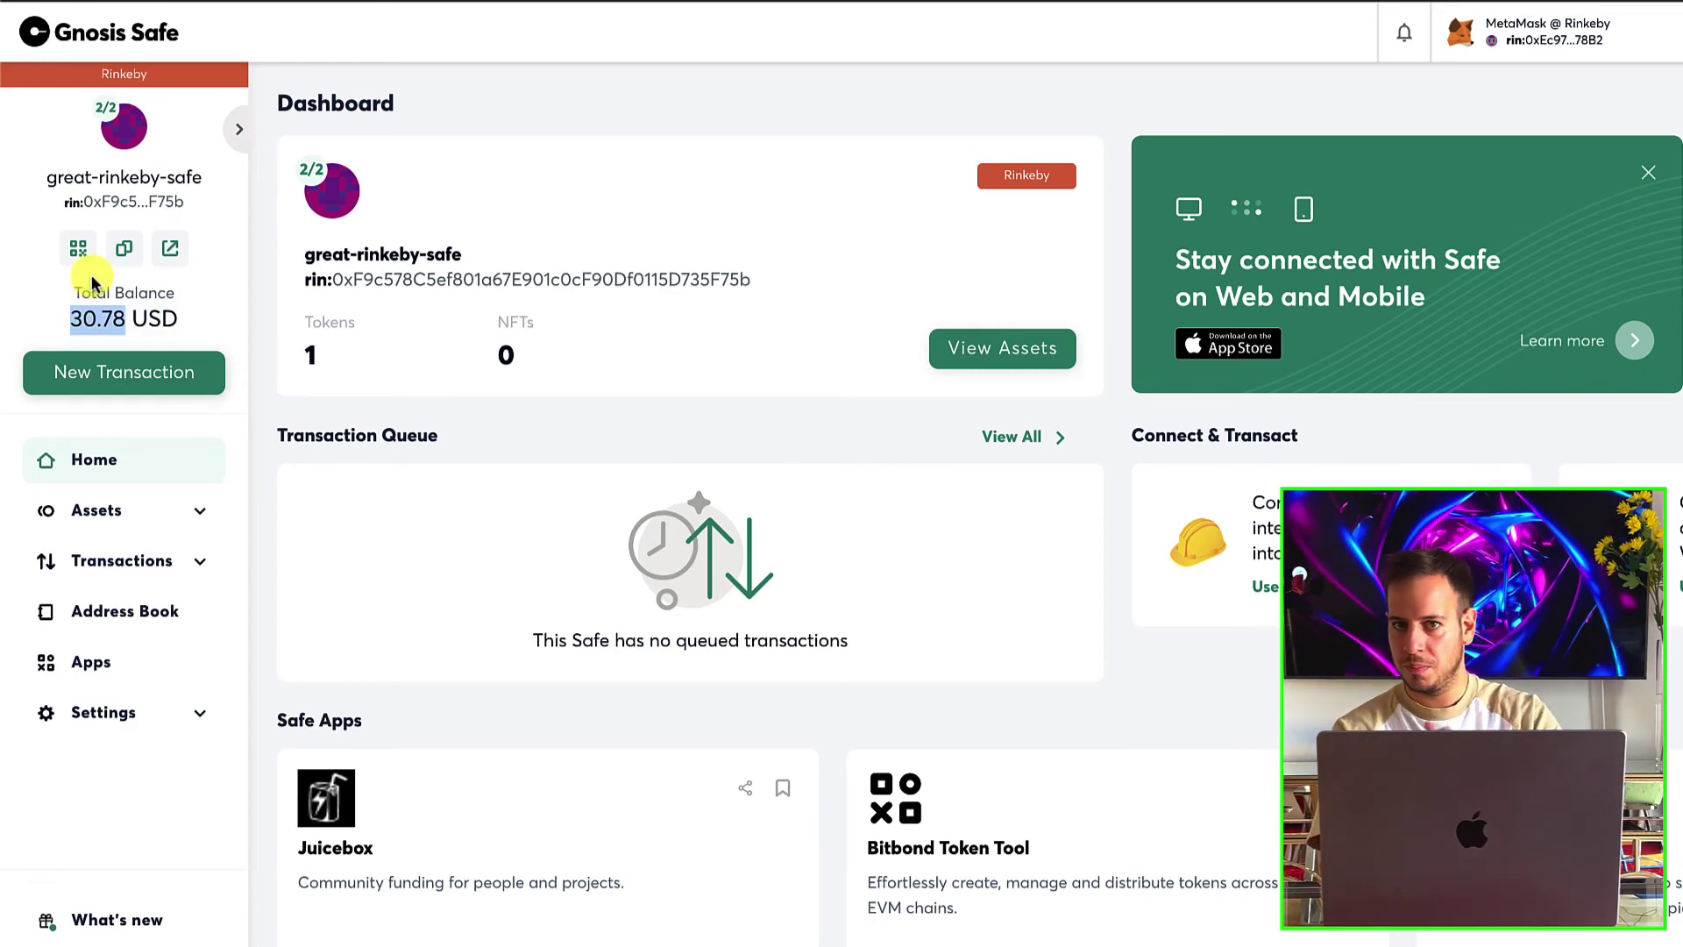
{"action": "left_click", "coordinate": [132, 112]}
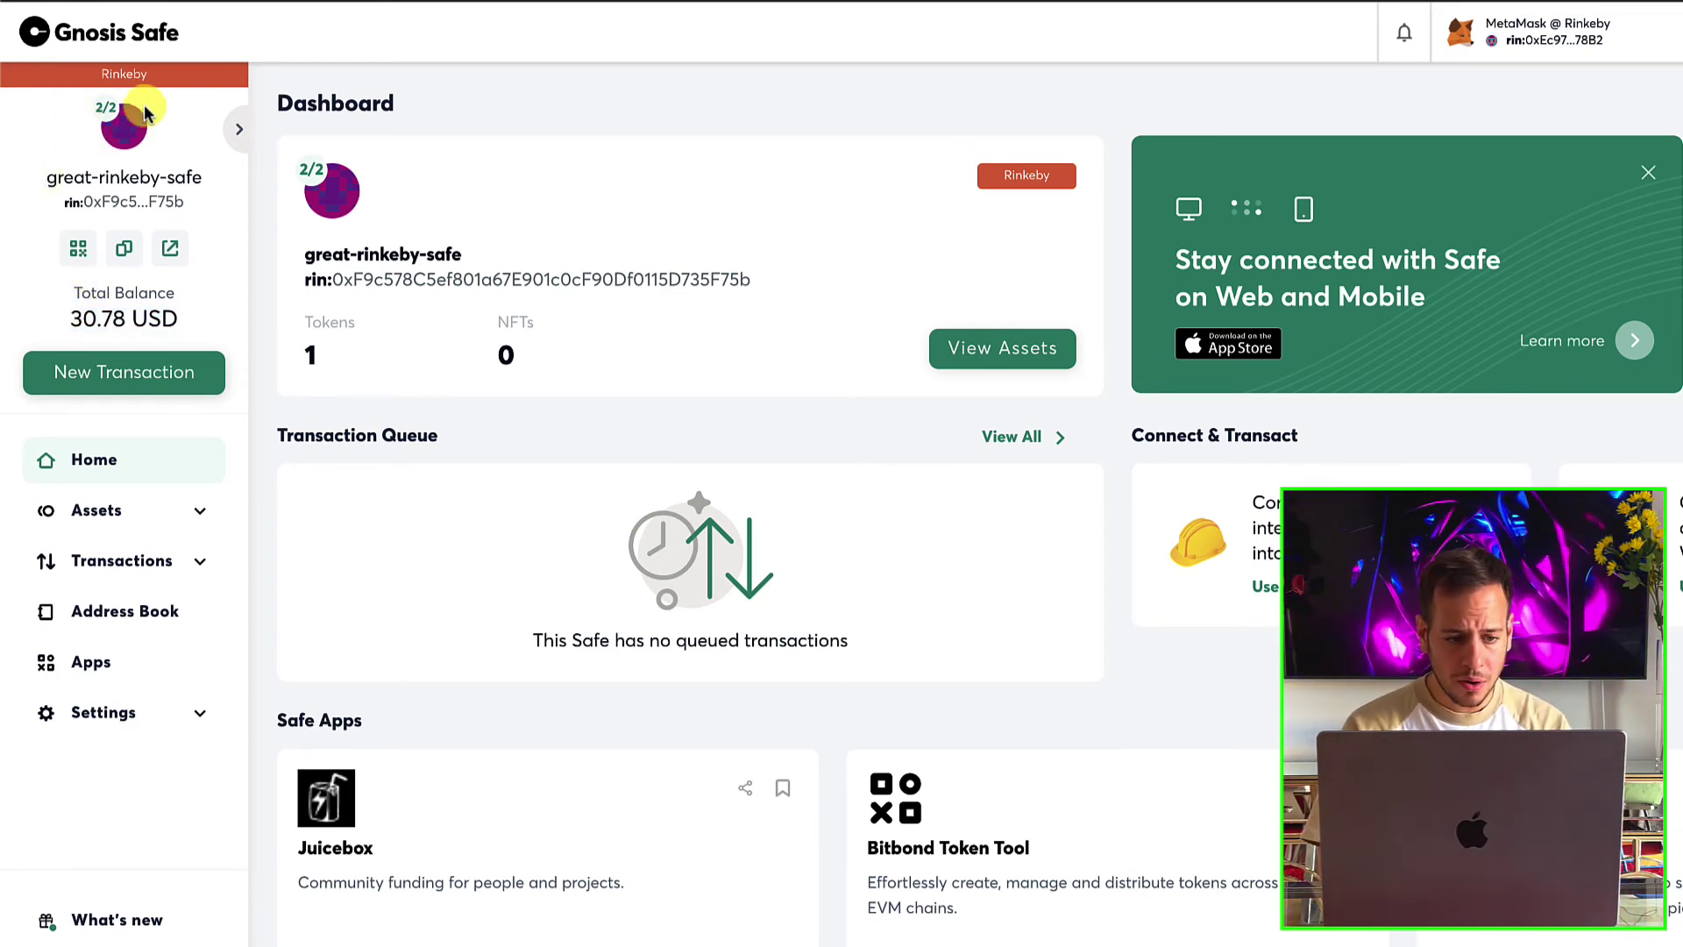
- Review the 0.02 ETH receipt in transaction history and the assets list, then open the Address Book
{"action": "left_click", "coordinate": [83, 569]}
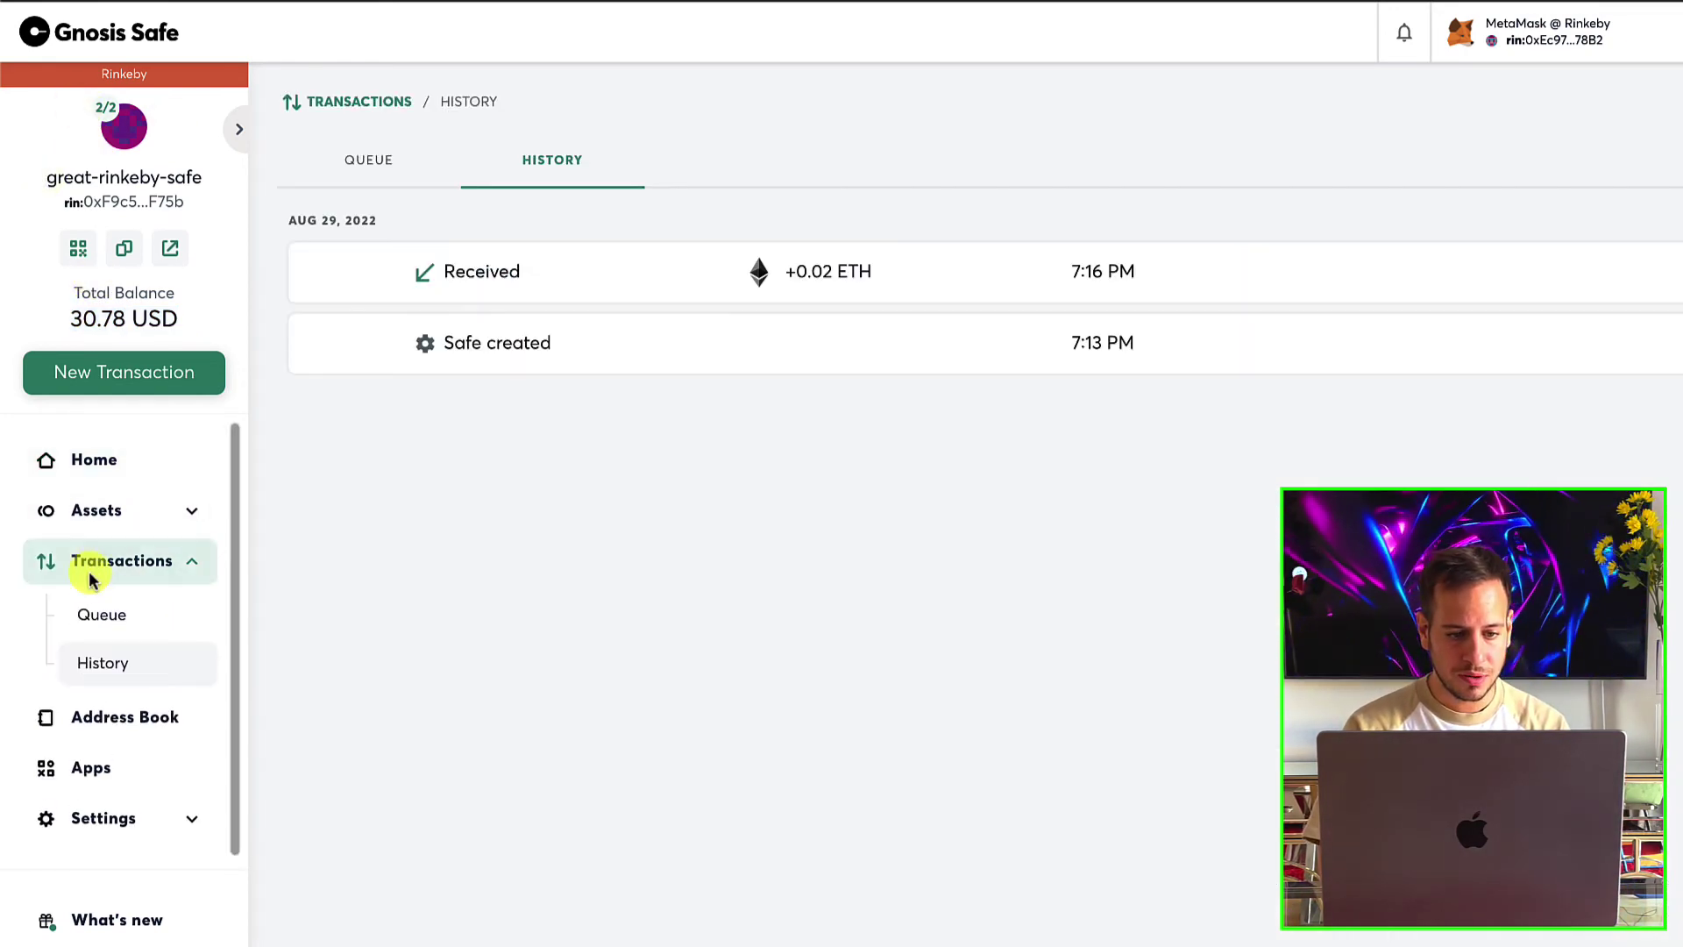
{"action": "left_click", "coordinate": [105, 512]}
{"action": "left_click", "coordinate": [84, 717]}
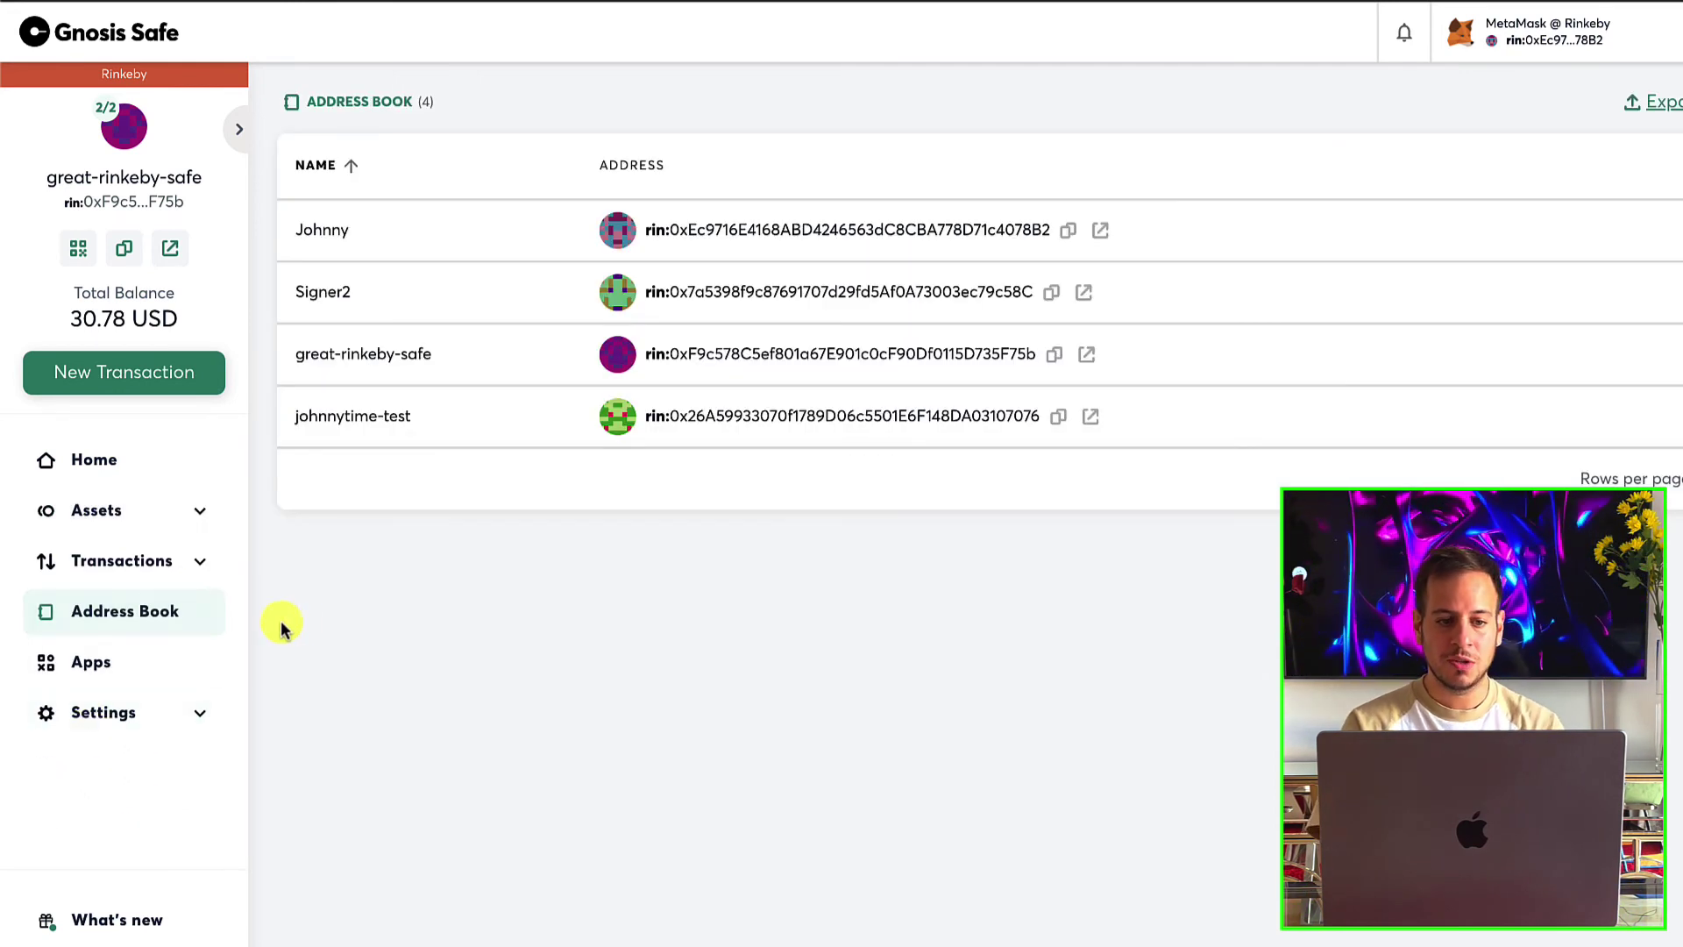